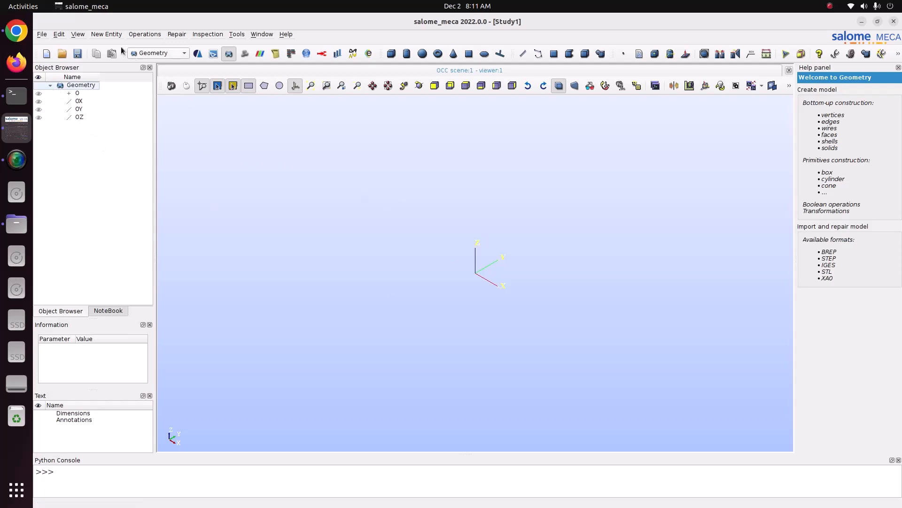
# - Create a circle of radius 100 centred on point O with OZ as its normal vector
pyautogui.click(112, 34)
pyautogui.moveTo(114, 45)
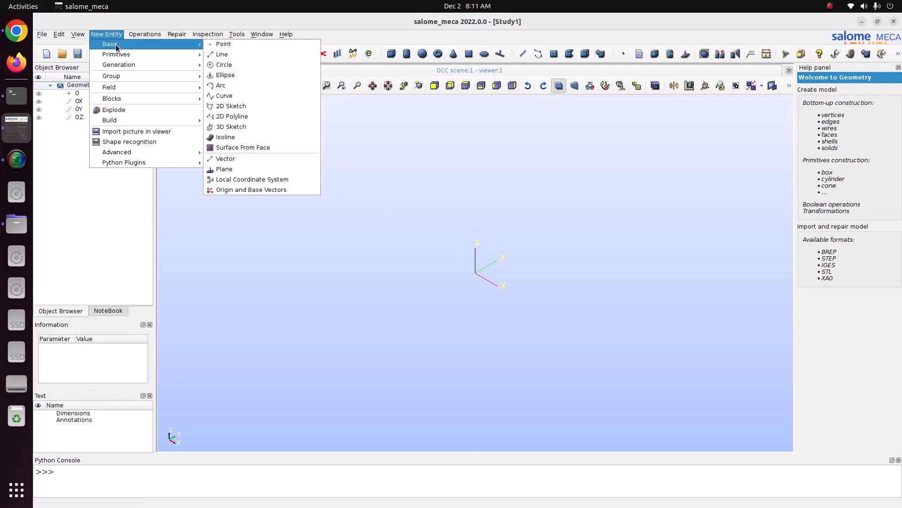
pyautogui.click(221, 66)
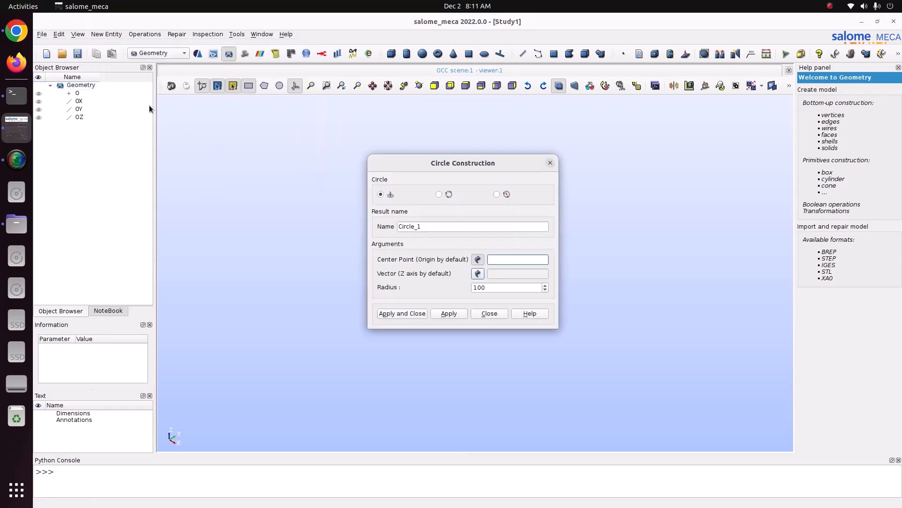
pyautogui.click(76, 93)
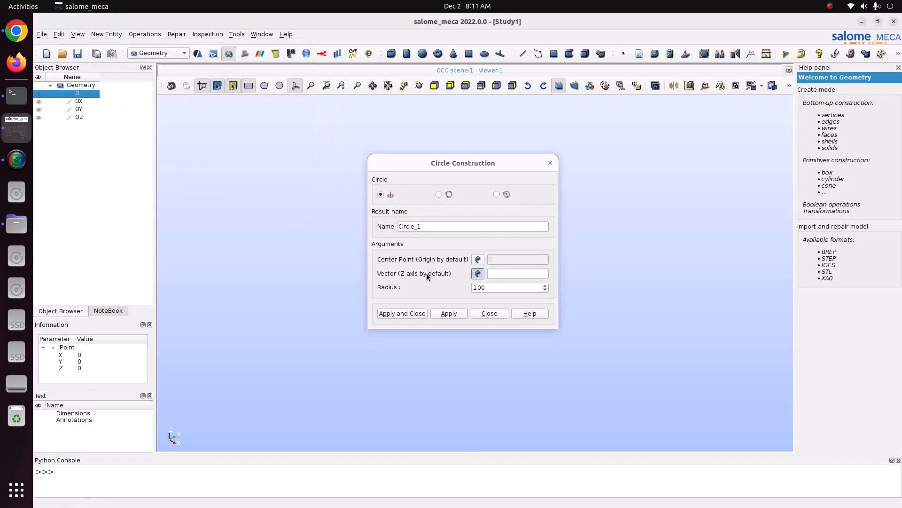
pyautogui.click(79, 117)
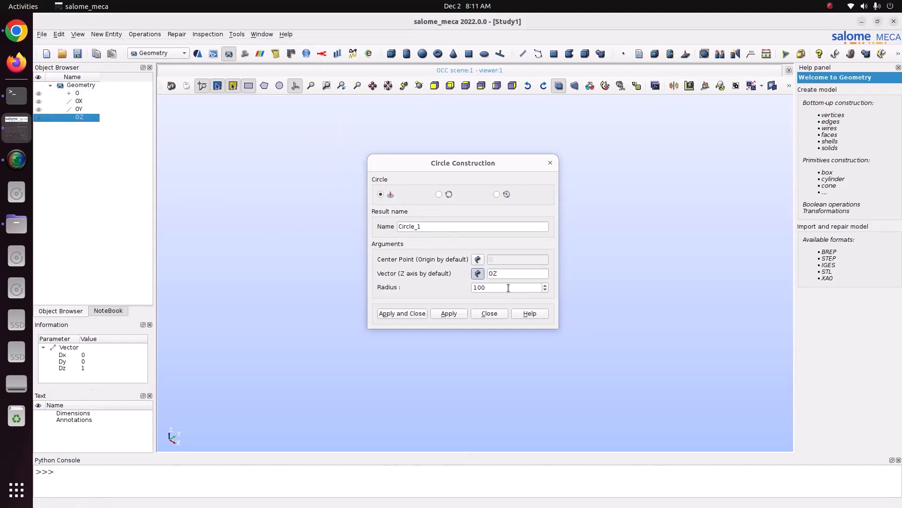
pyautogui.moveTo(508, 288); pyautogui.dragTo(430, 278)
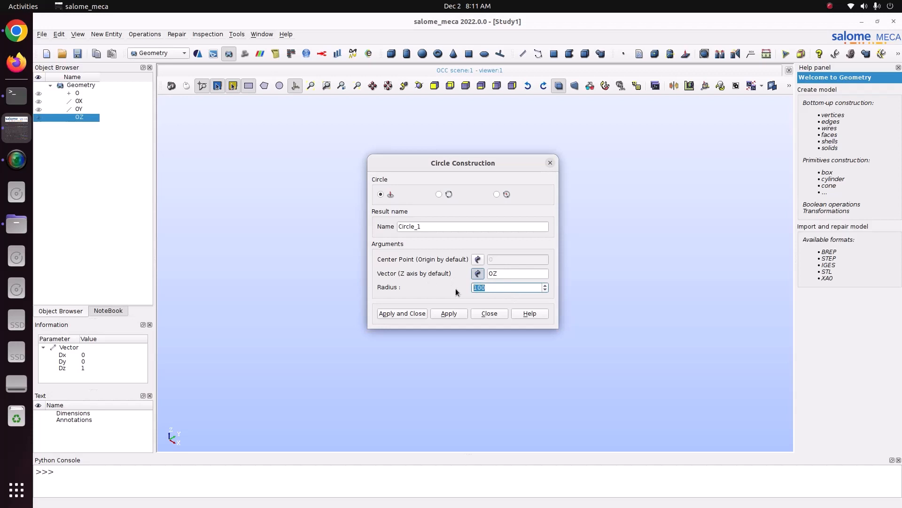
pyautogui.click(311, 85)
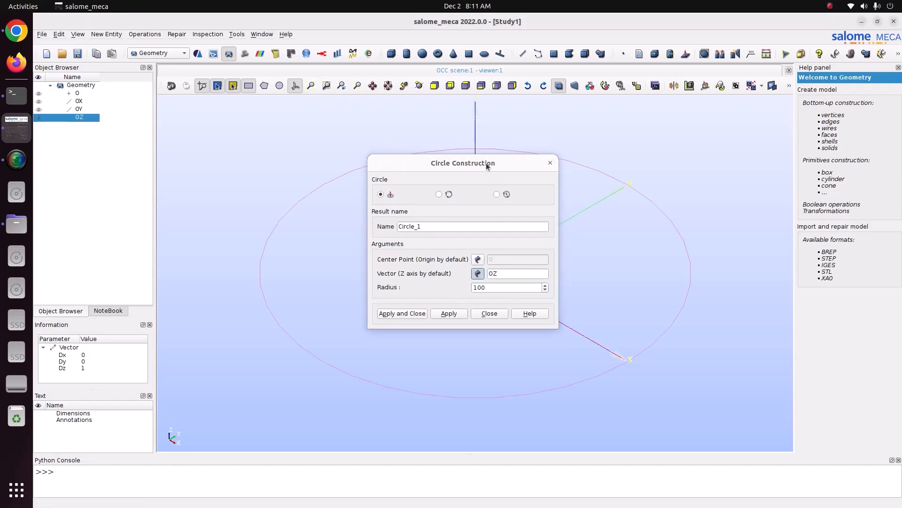
pyautogui.click(480, 86)
pyautogui.moveTo(468, 164); pyautogui.dragTo(430, 156)
pyautogui.click(374, 305)
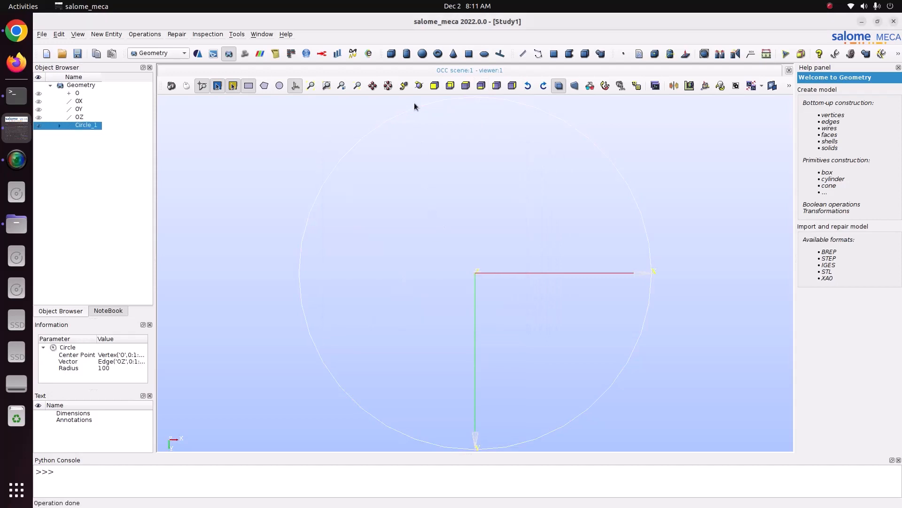
# - Build a planar face from Circle_1
pyautogui.click(419, 85)
pyautogui.moveTo(489, 164); pyautogui.dragTo(476, 194)
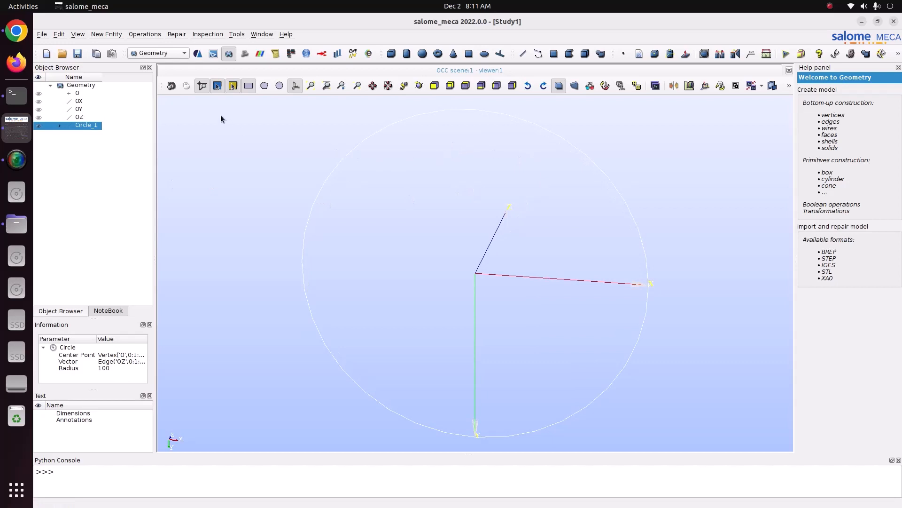
pyautogui.click(112, 34)
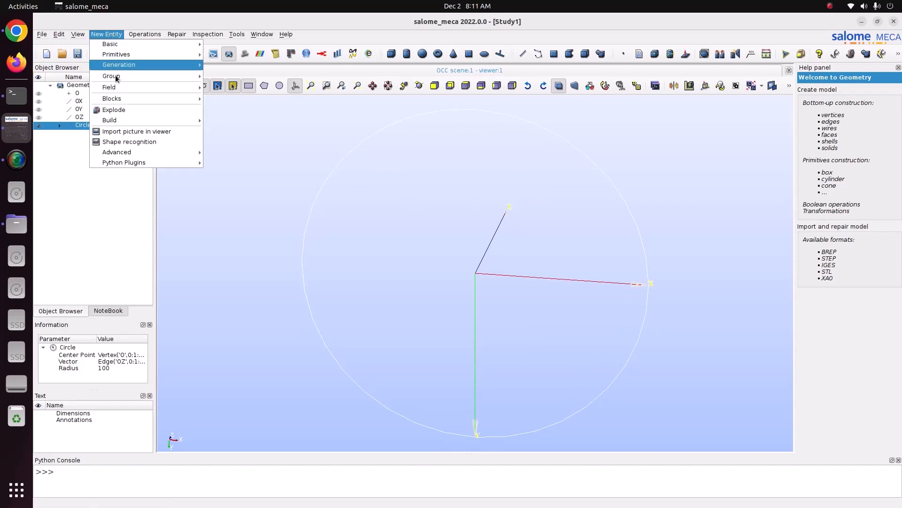
pyautogui.moveTo(122, 121)
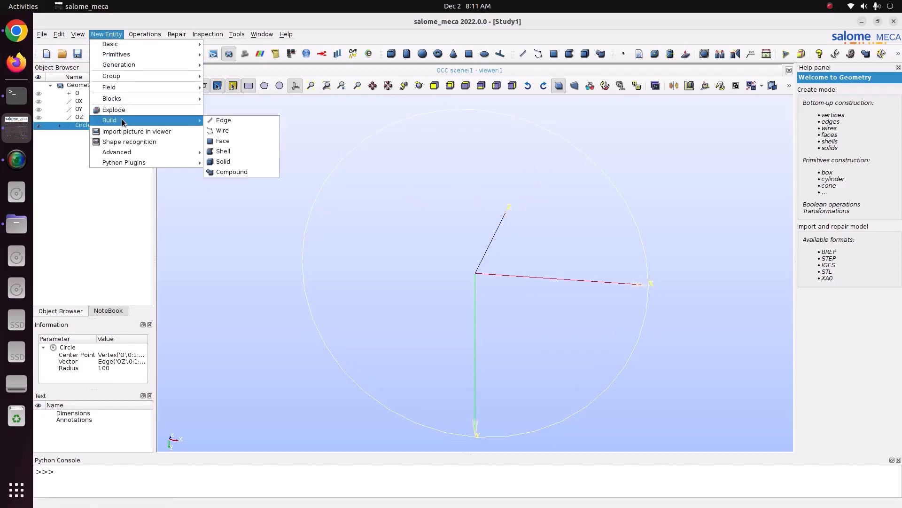
pyautogui.click(232, 140)
pyautogui.click(402, 306)
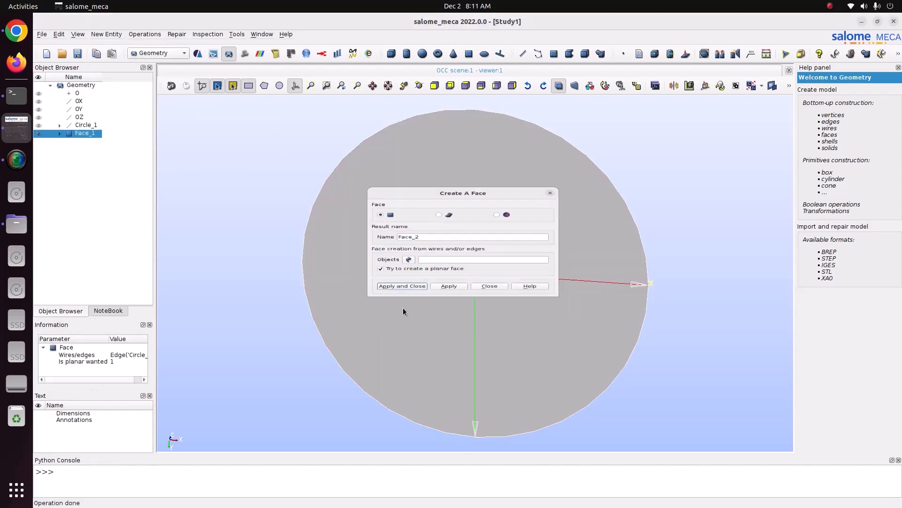
# - Set up an extrusion with Face_1 as the base and OZ as the vector
pyautogui.click(418, 88)
pyautogui.moveTo(438, 161); pyautogui.dragTo(408, 149)
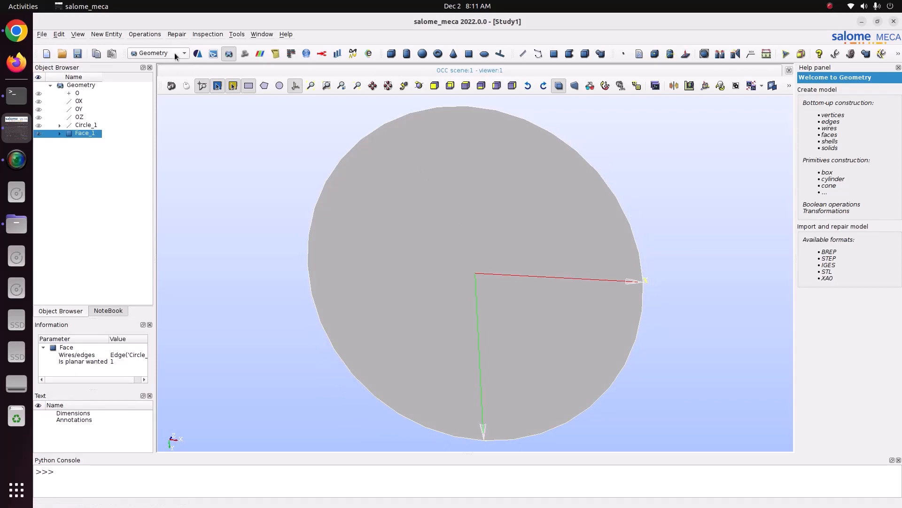
pyautogui.click(106, 34)
pyautogui.moveTo(107, 67)
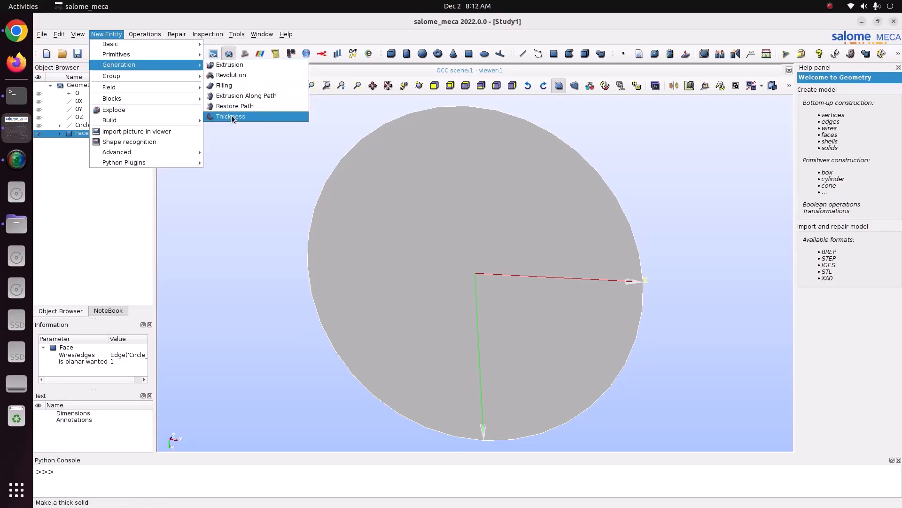
pyautogui.click(225, 65)
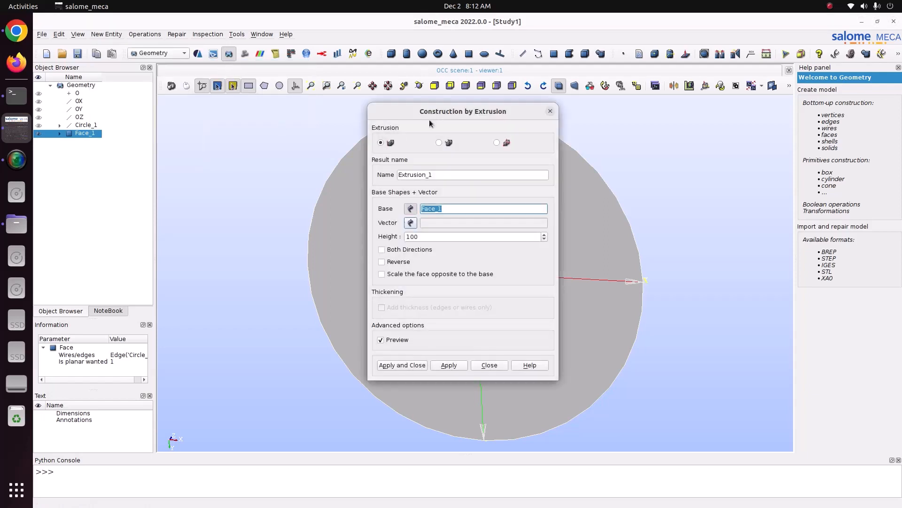
pyautogui.moveTo(464, 112); pyautogui.dragTo(675, 100)
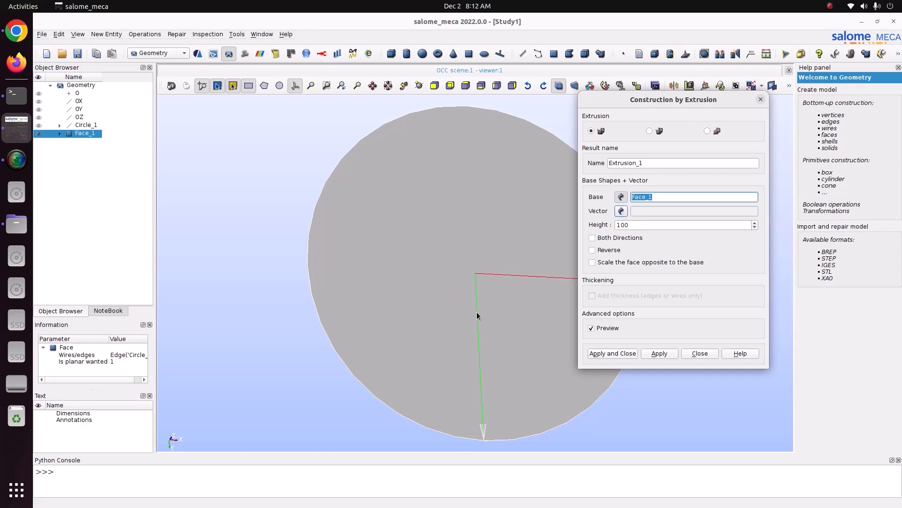
pyautogui.scroll(-2, 435, 299)
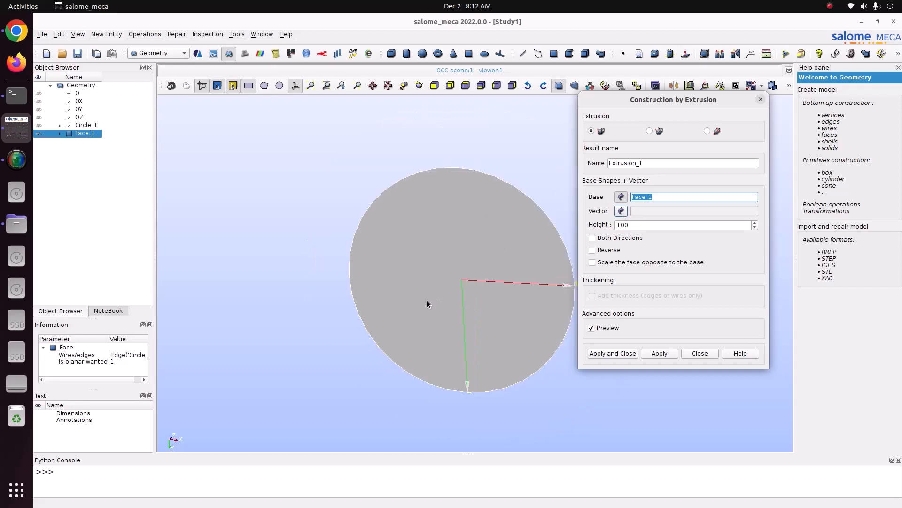
pyautogui.click(419, 85)
pyautogui.moveTo(520, 176); pyautogui.dragTo(407, 191)
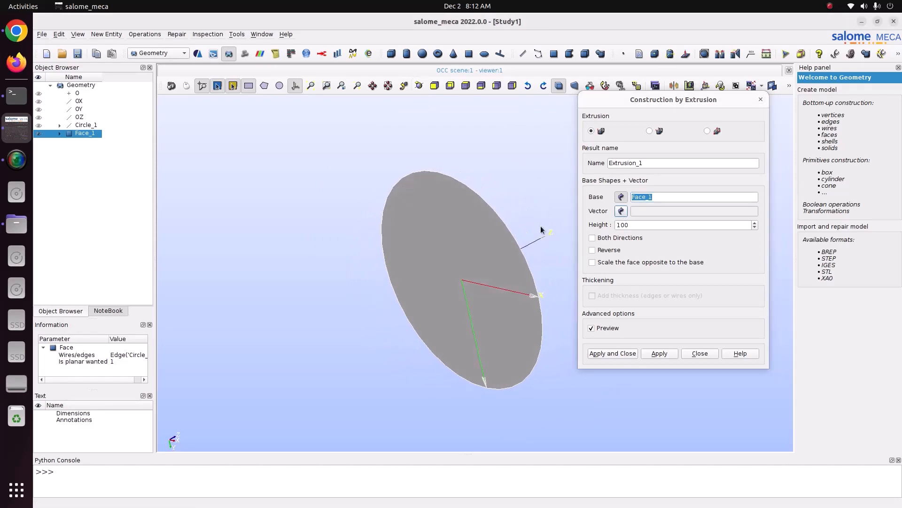
pyautogui.click(80, 116)
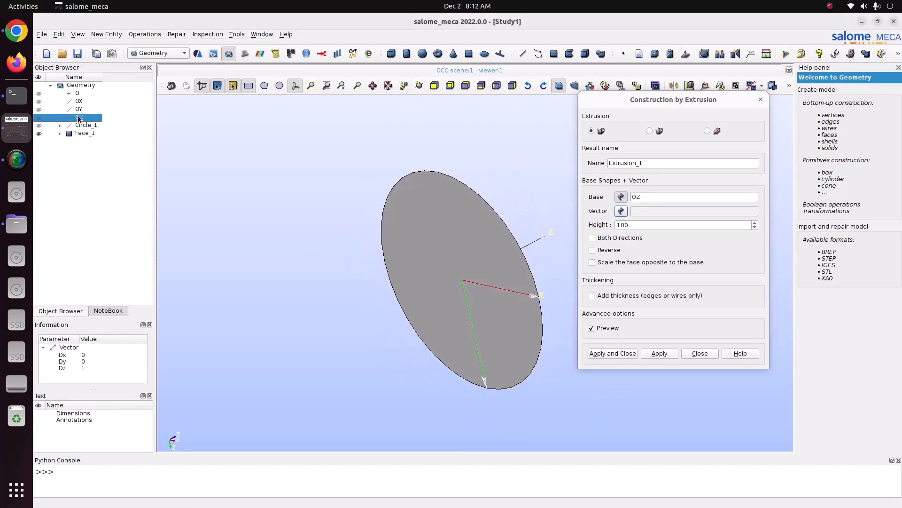
pyautogui.click(88, 133)
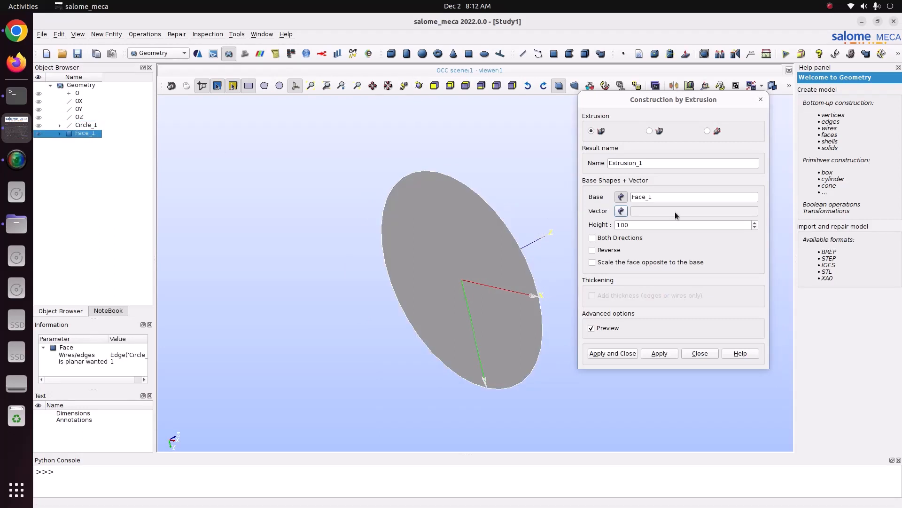
pyautogui.click(620, 211)
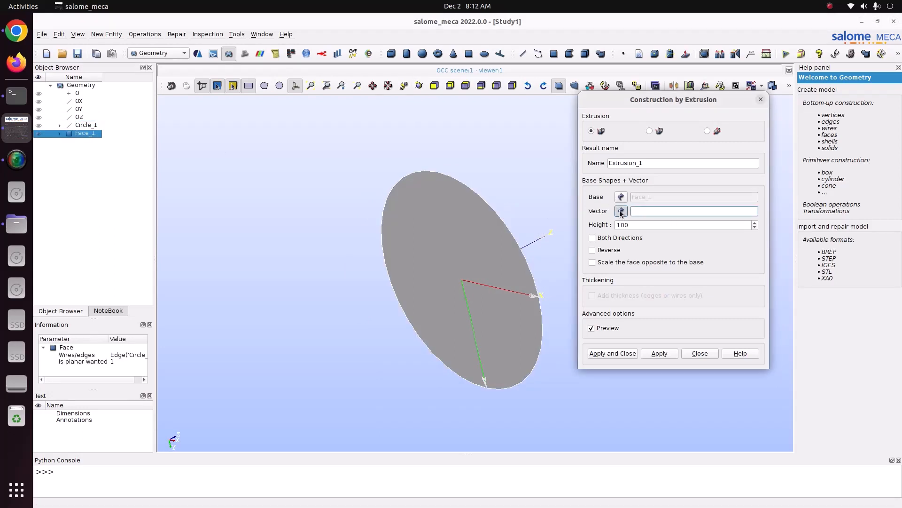
pyautogui.click(84, 118)
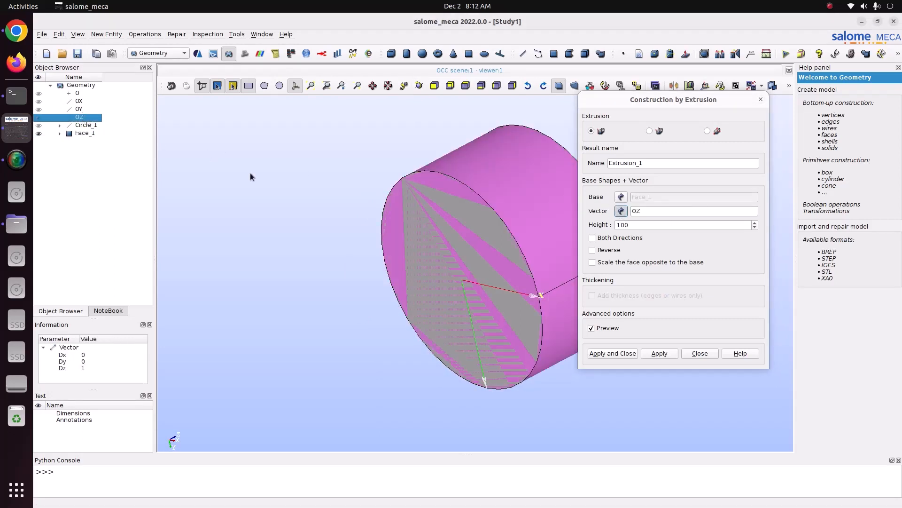
# - Set the extrusion height to 500 and inspect the previewed cylinder
pyautogui.click(664, 224)
pyautogui.moveTo(657, 100); pyautogui.dragTo(728, 111)
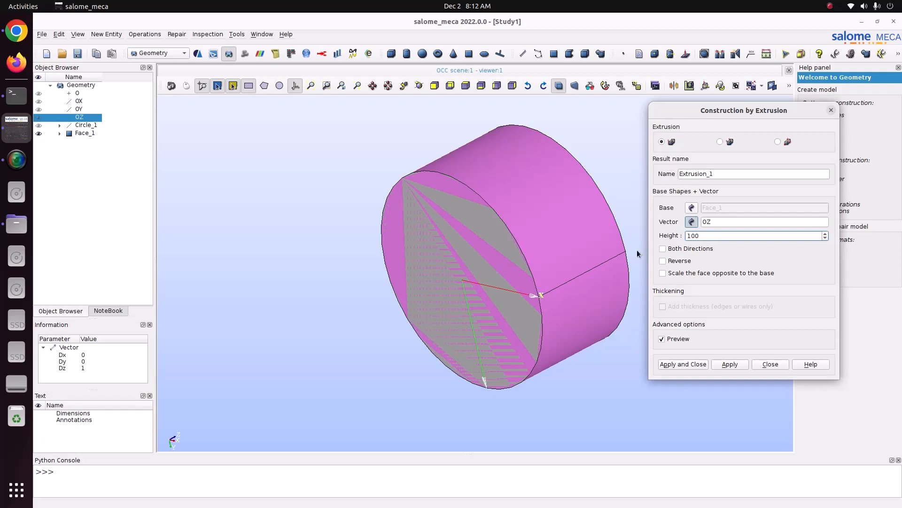
pyautogui.doubleClick(717, 235)
pyautogui.write('500')
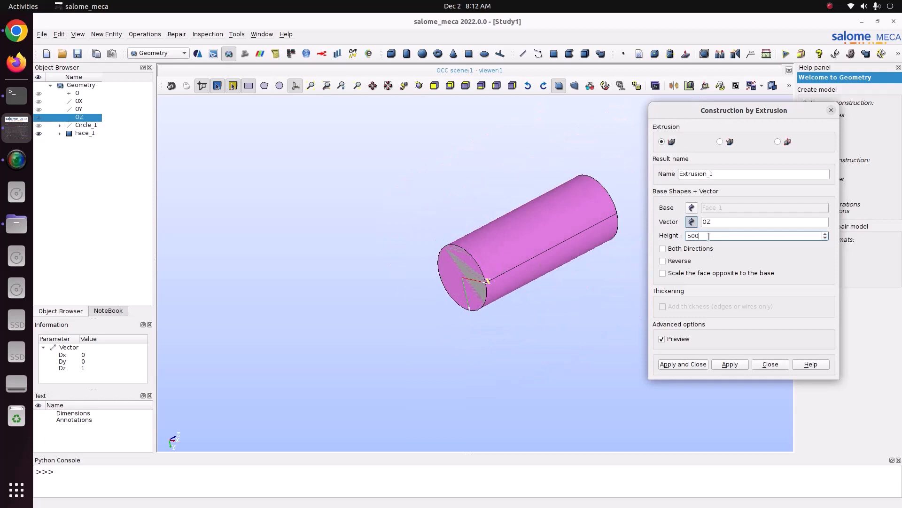
pyautogui.scroll(2, 708, 236)
pyautogui.scroll(-2, 709, 237)
pyautogui.click(419, 85)
pyautogui.moveTo(409, 160); pyautogui.dragTo(484, 204)
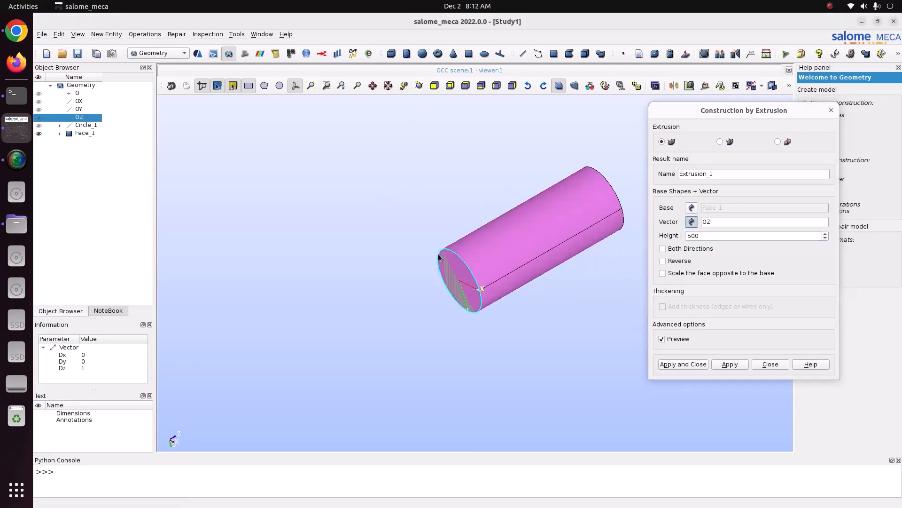
# - Reverse the extrusion direction and extend the extrusion in both directions
pyautogui.click(668, 261)
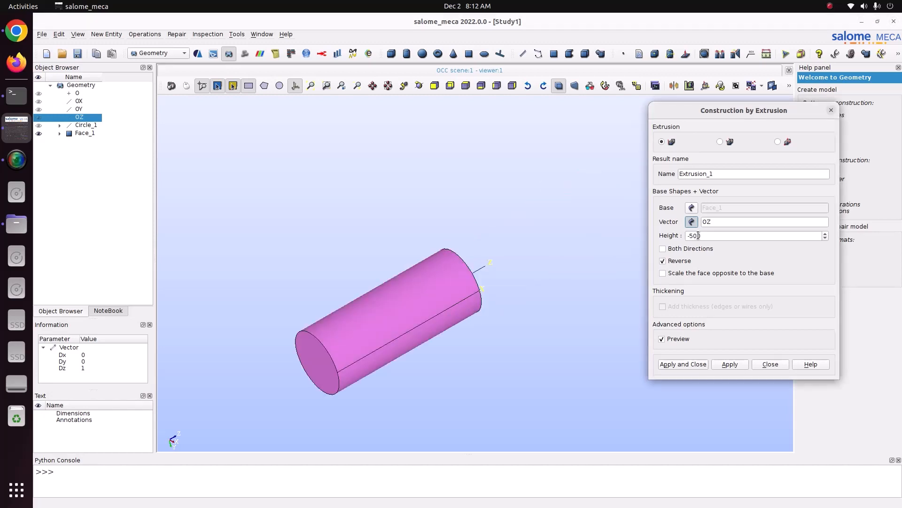
pyautogui.moveTo(709, 236); pyautogui.dragTo(664, 233)
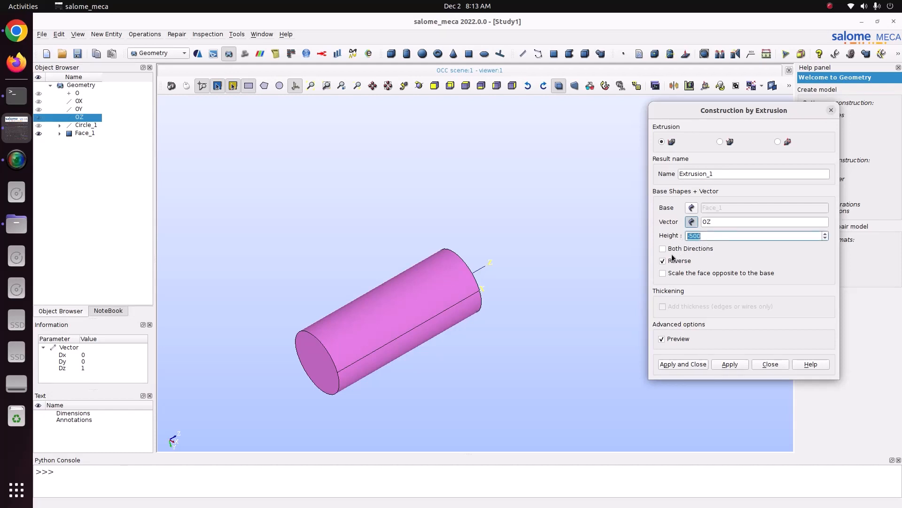
pyautogui.click(673, 249)
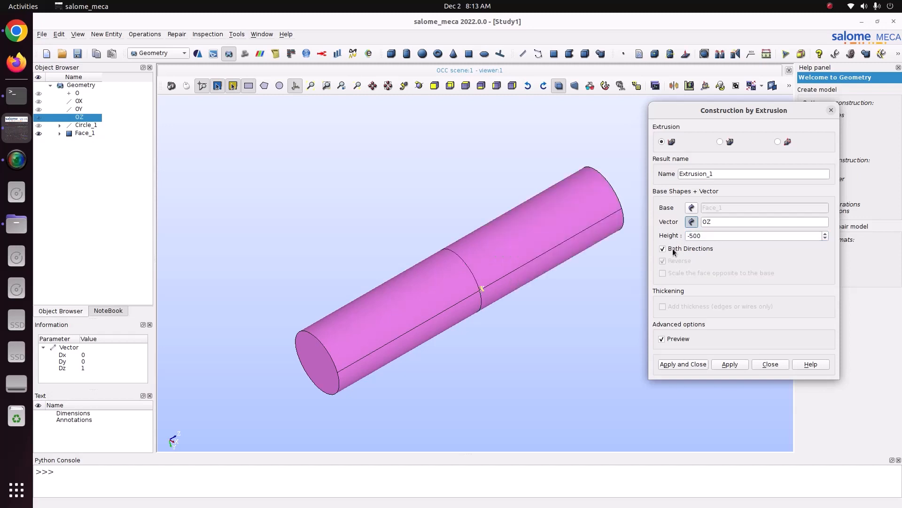
pyautogui.click(705, 236)
pyautogui.moveTo(705, 235); pyautogui.dragTo(688, 238)
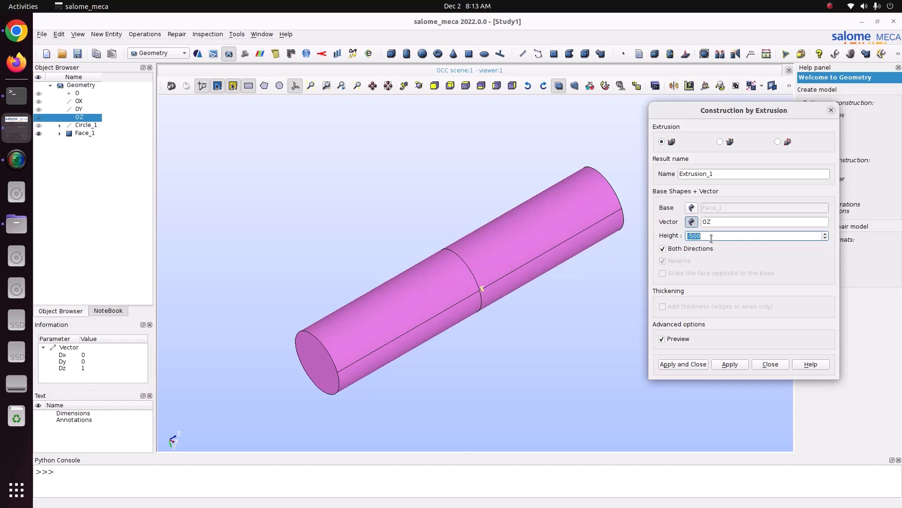
# - Preview the extrusion in a single direction, both forward and reversed
pyautogui.click(680, 252)
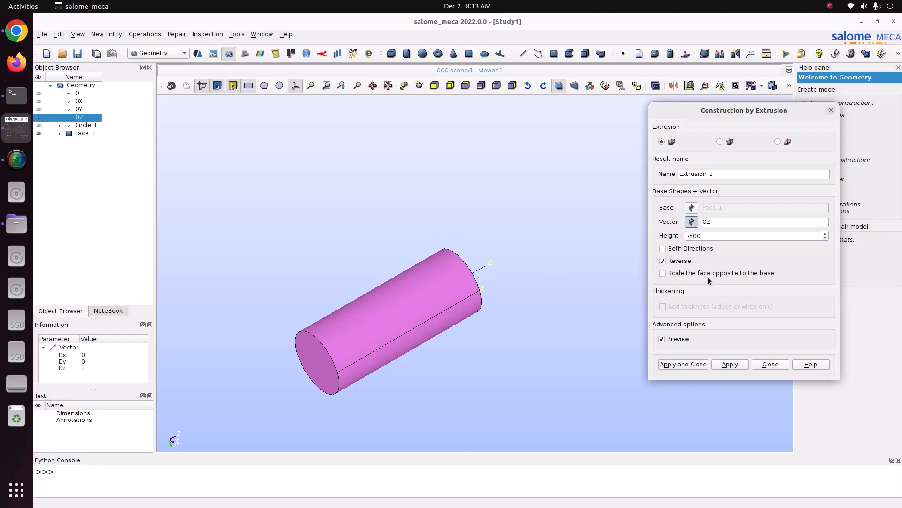
pyautogui.click(676, 260)
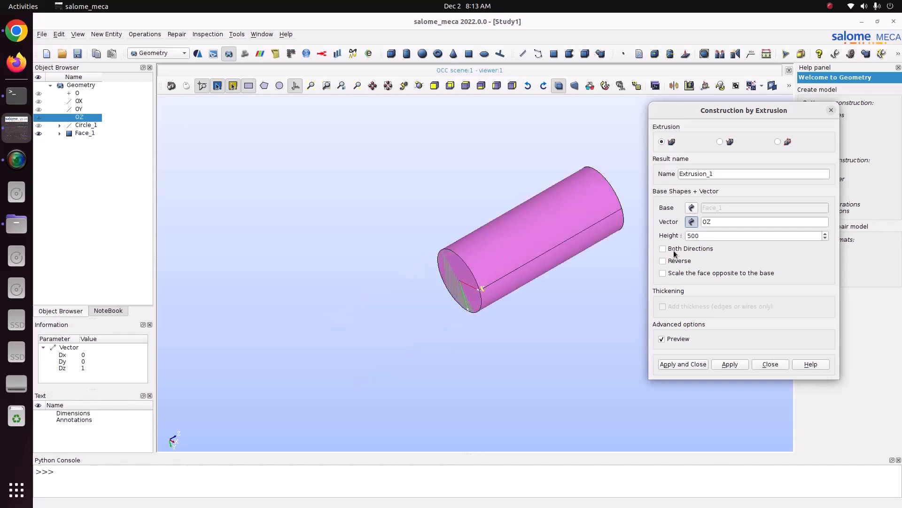
pyautogui.click(674, 261)
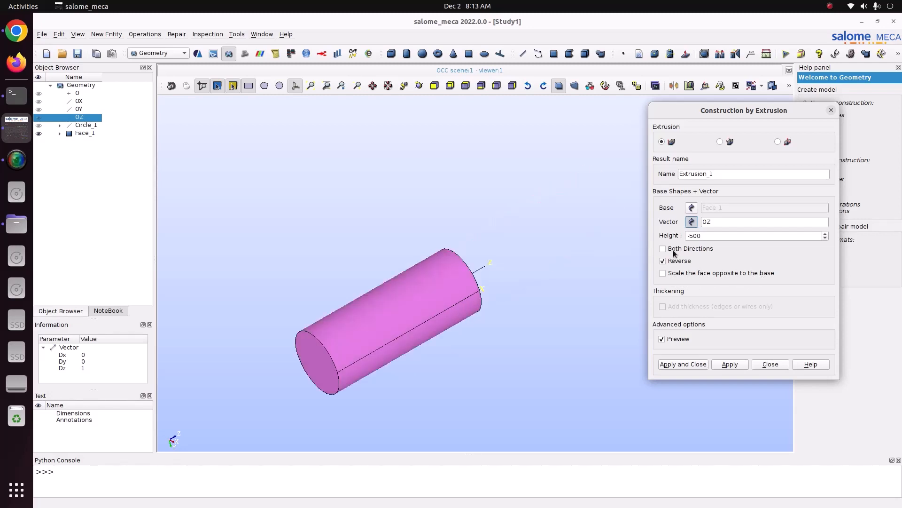
# - Extend the extrusion in both directions and create the solid
pyautogui.click(675, 249)
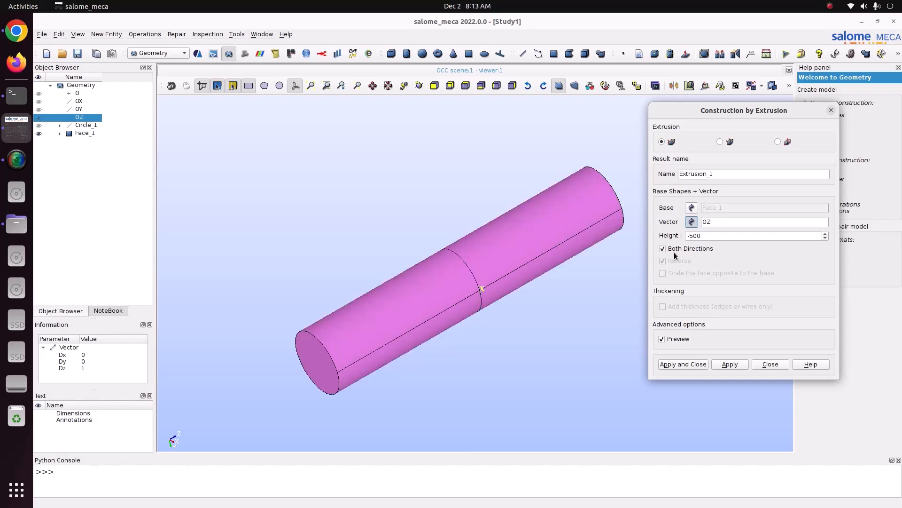
pyautogui.click(687, 364)
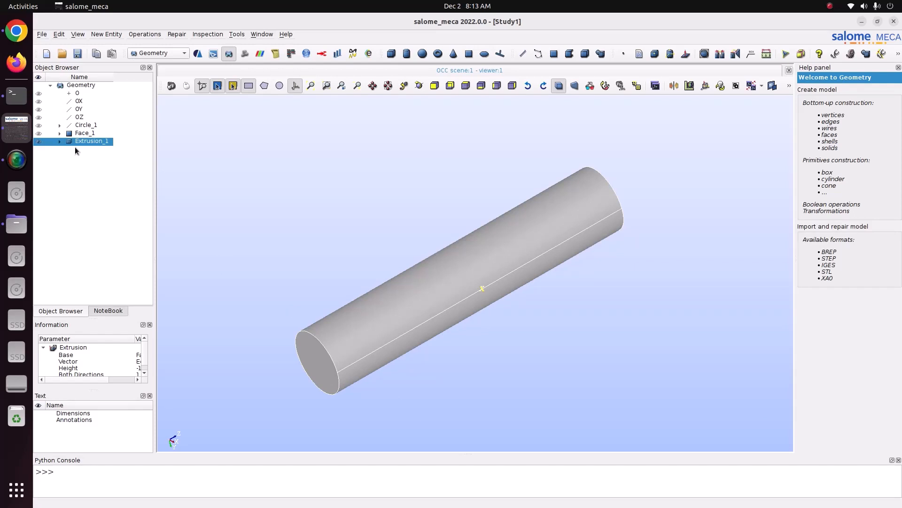
# - Explode Extrusion_1 with sub-shape type Face, selecting only the cylinder's near circular end face as the sub-shape to extract
pyautogui.click(106, 33)
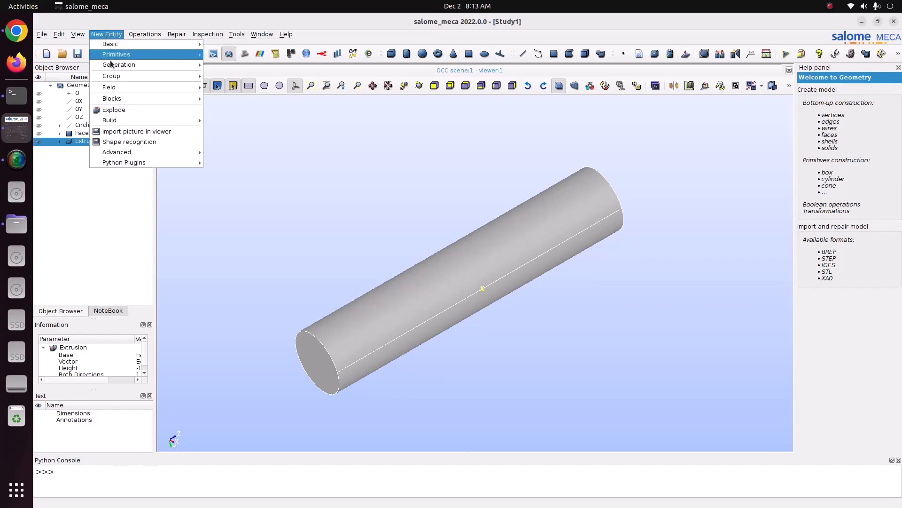
pyautogui.click(114, 110)
pyautogui.moveTo(447, 142); pyautogui.dragTo(580, 102)
pyautogui.click(574, 180)
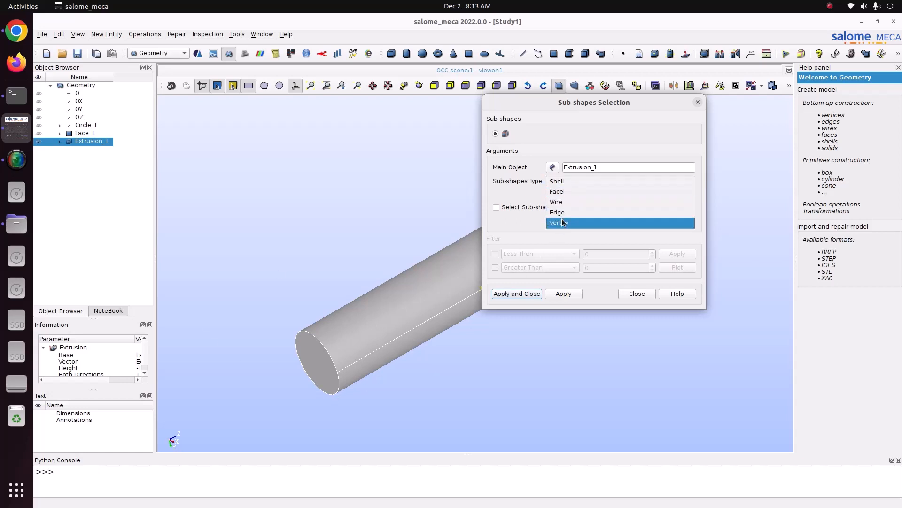
pyautogui.click(572, 190)
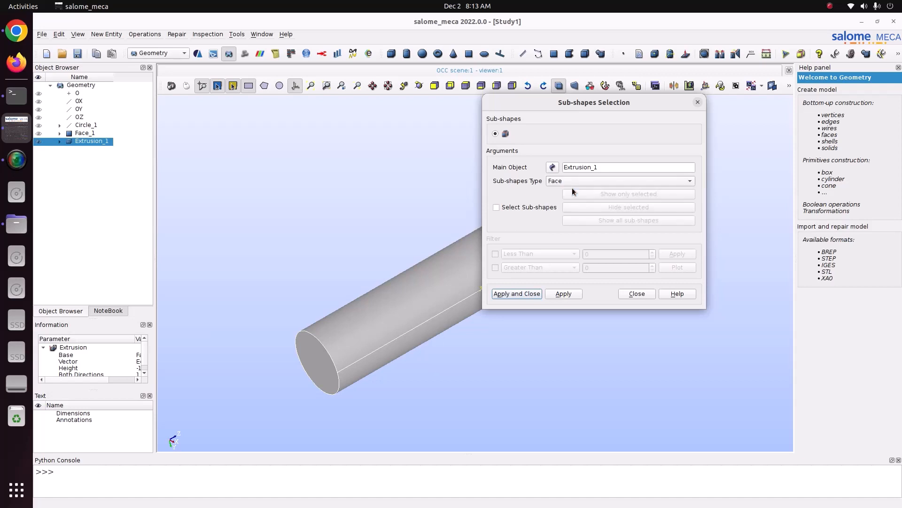
pyautogui.click(524, 208)
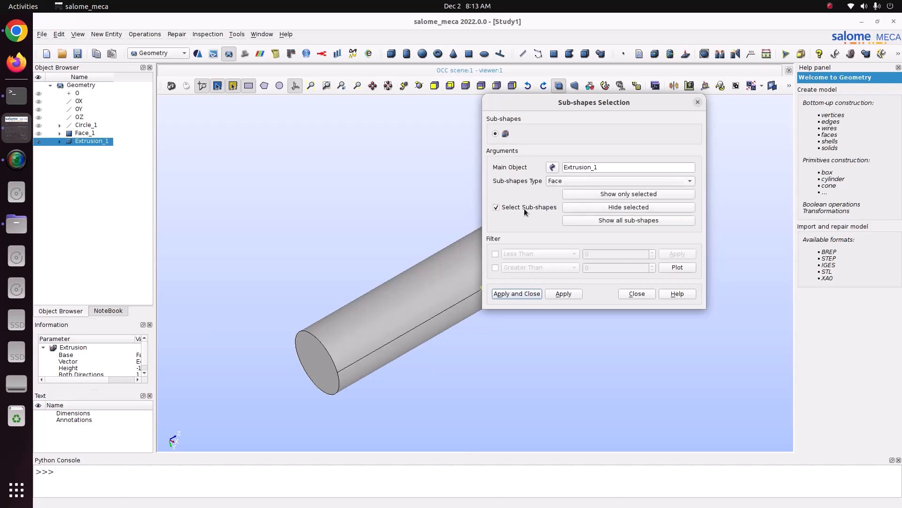
pyautogui.click(318, 363)
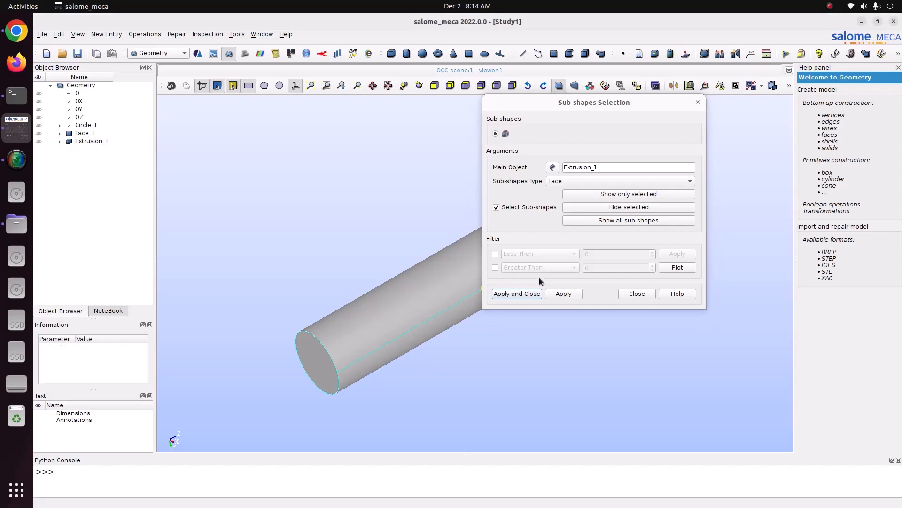
pyautogui.click(517, 294)
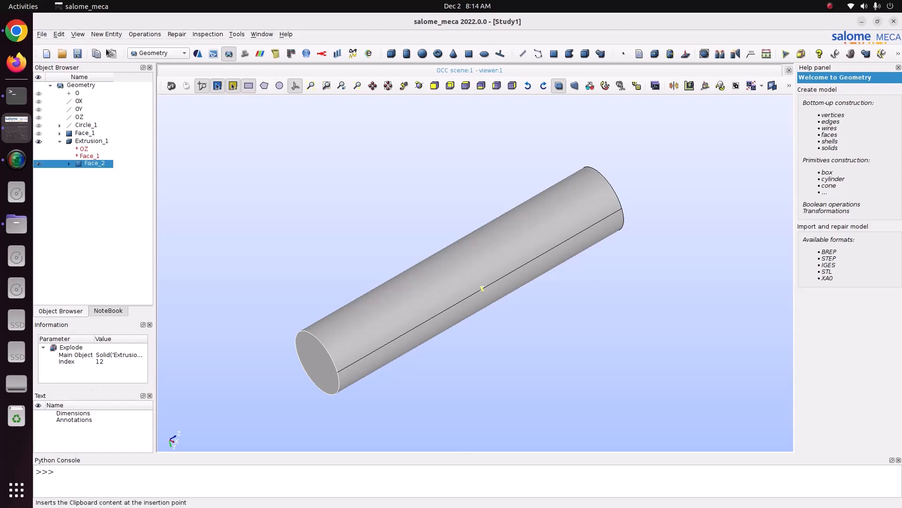
# - Start a new extrusion with Face_2 as the base and OZ as the vector
pyautogui.click(107, 34)
pyautogui.moveTo(117, 75)
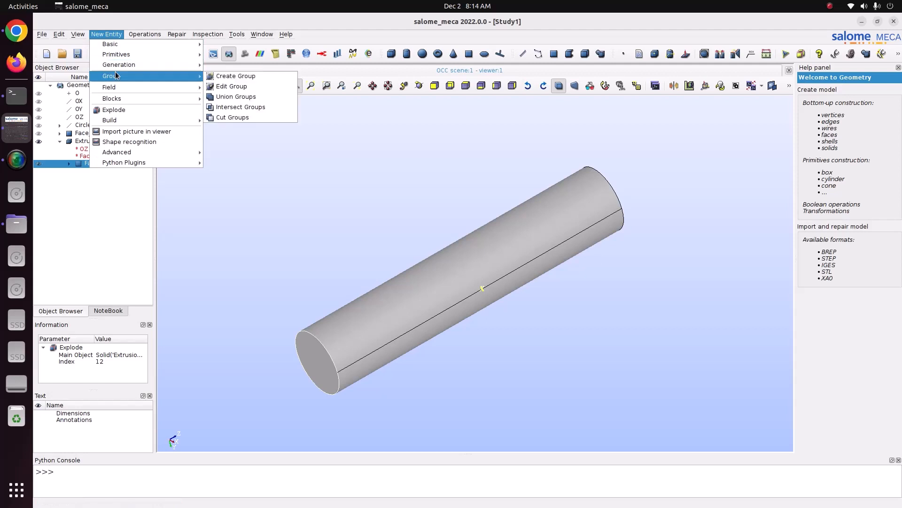
pyautogui.moveTo(148, 64)
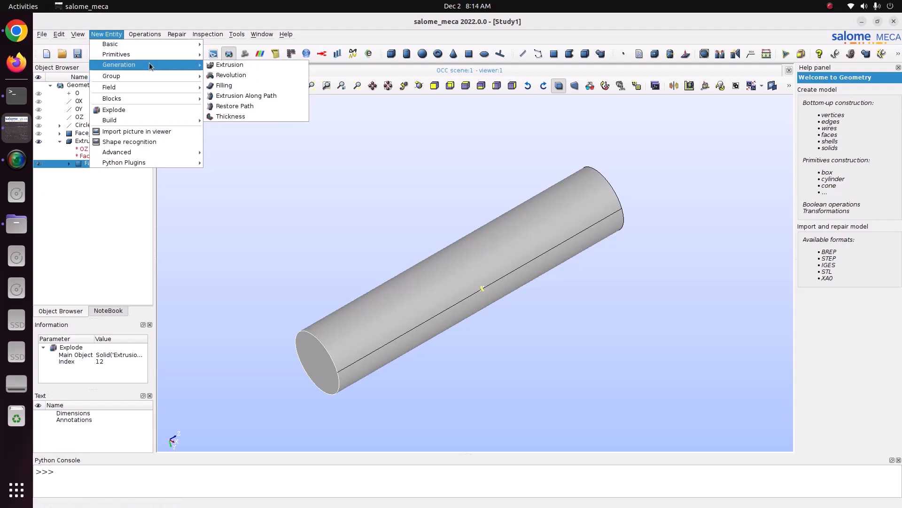
pyautogui.click(219, 67)
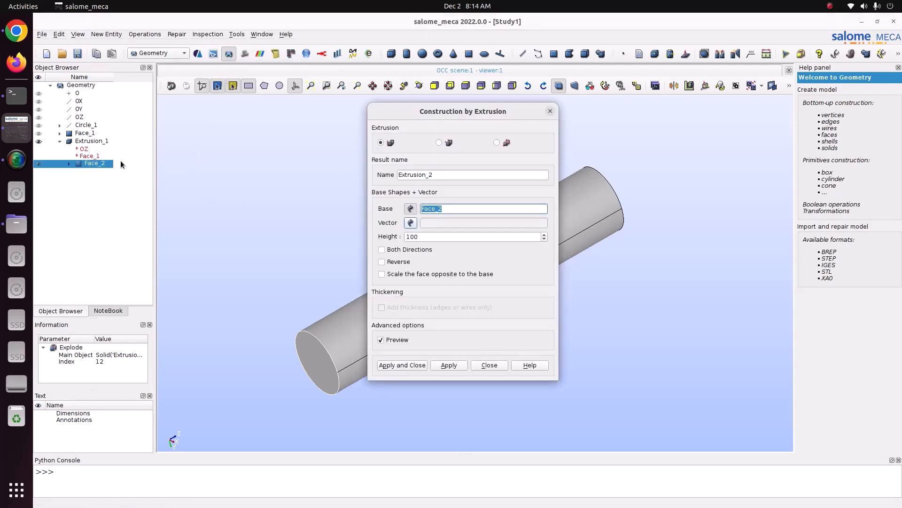
pyautogui.click(411, 223)
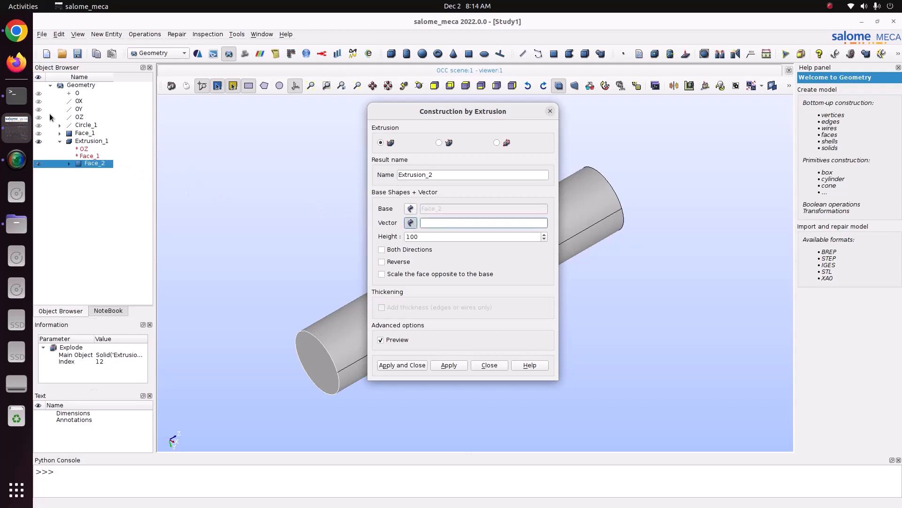
pyautogui.click(85, 118)
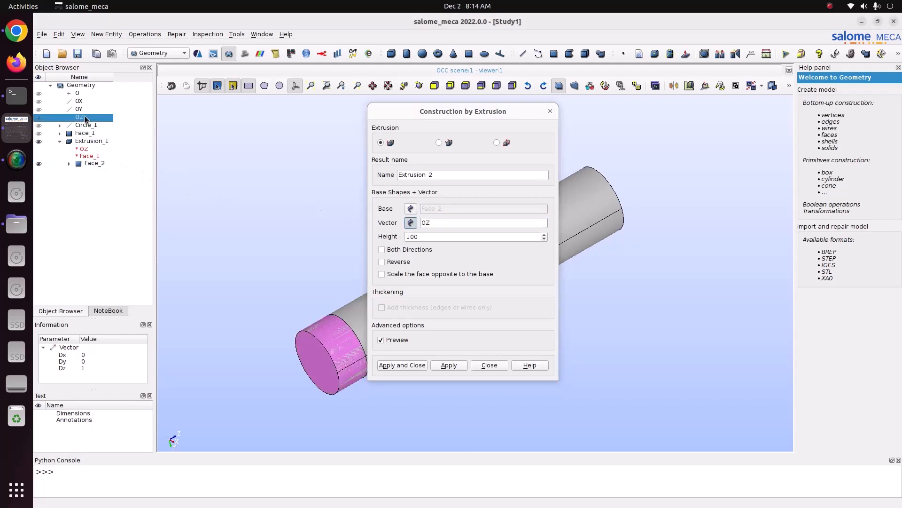
# - Set the extrusion height to 300, reverse its direction and create the solid
pyautogui.click(423, 238)
pyautogui.moveTo(422, 238); pyautogui.dragTo(380, 227)
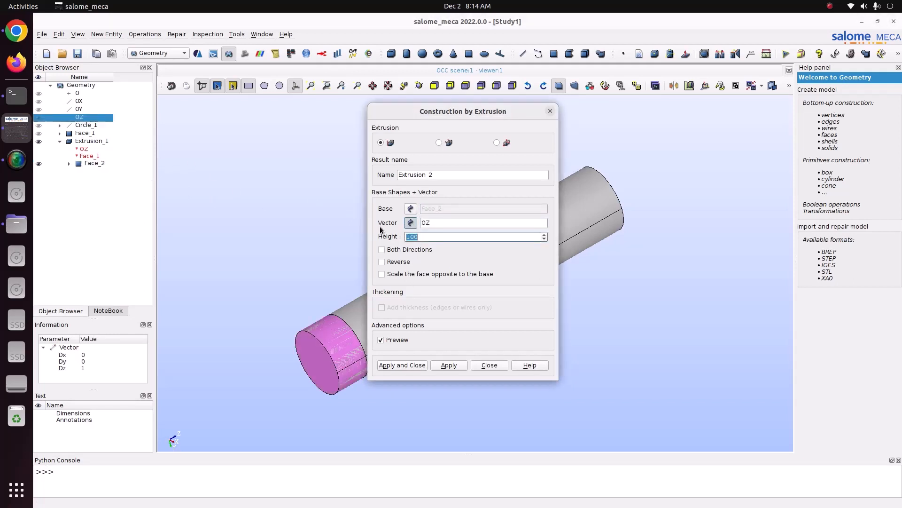
pyautogui.write('3000')
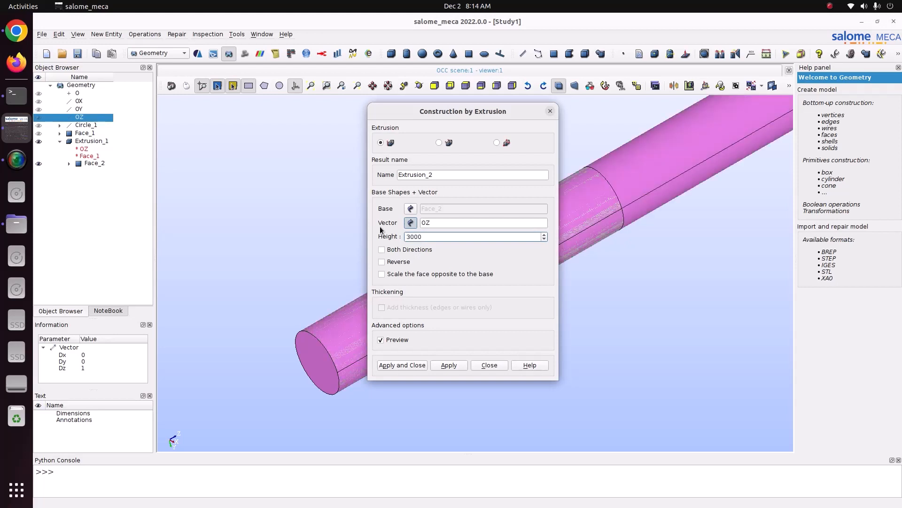
pyautogui.press('BackSpace')
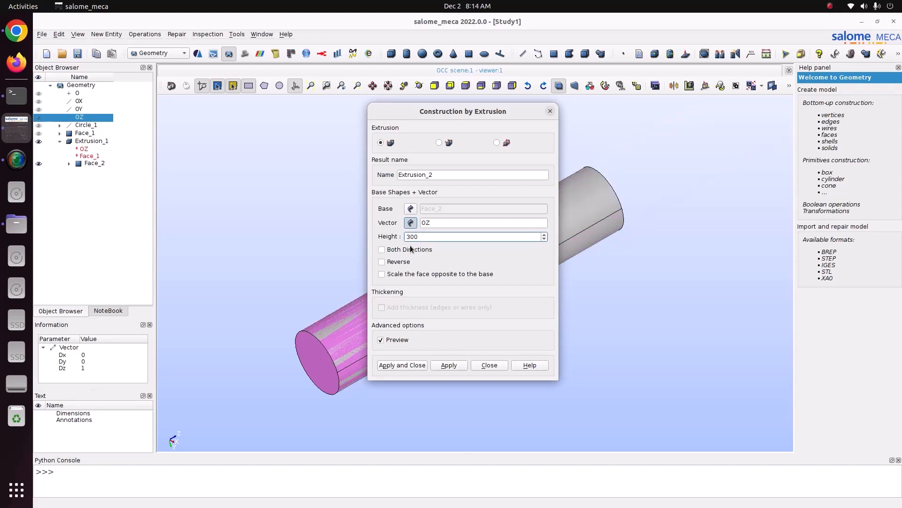
pyautogui.click(397, 263)
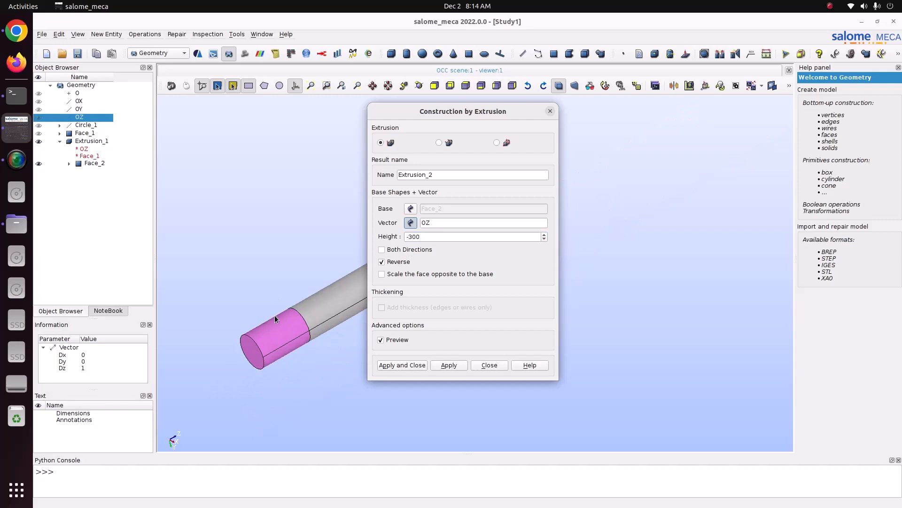
pyautogui.click(407, 364)
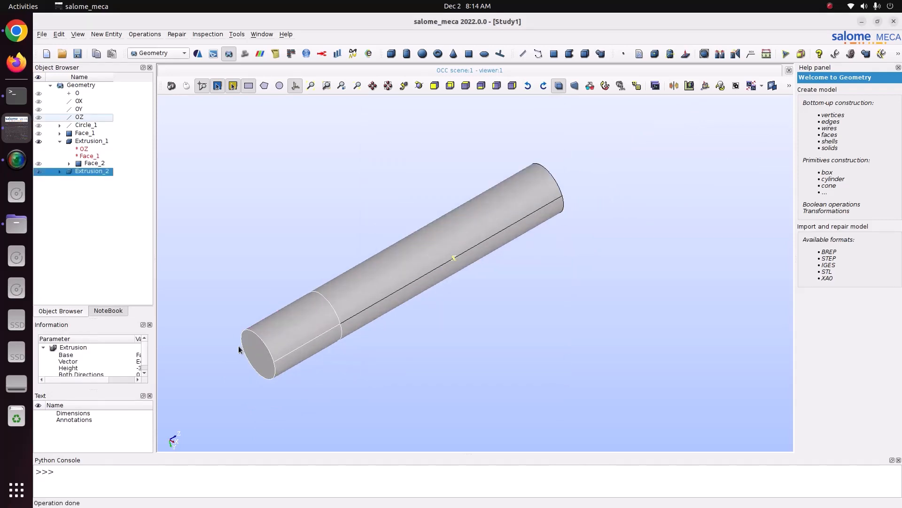
pyautogui.click(92, 172)
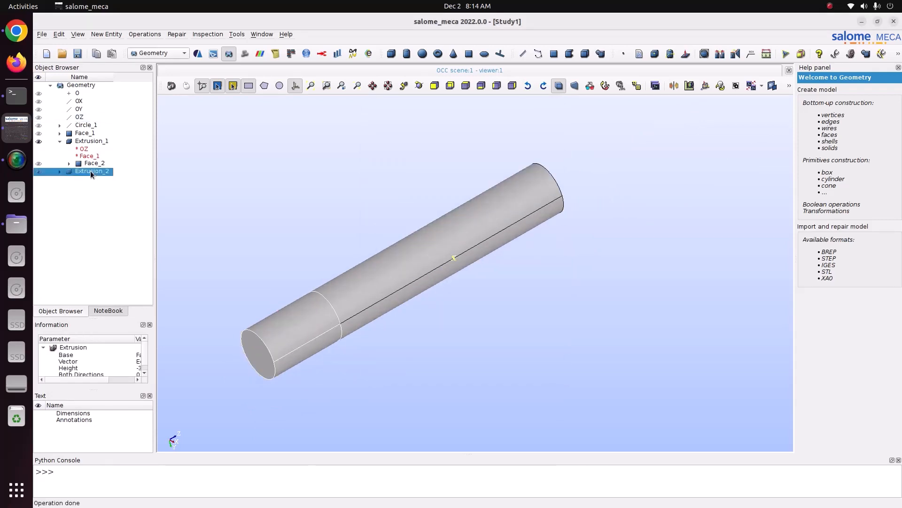
pyautogui.click(96, 142)
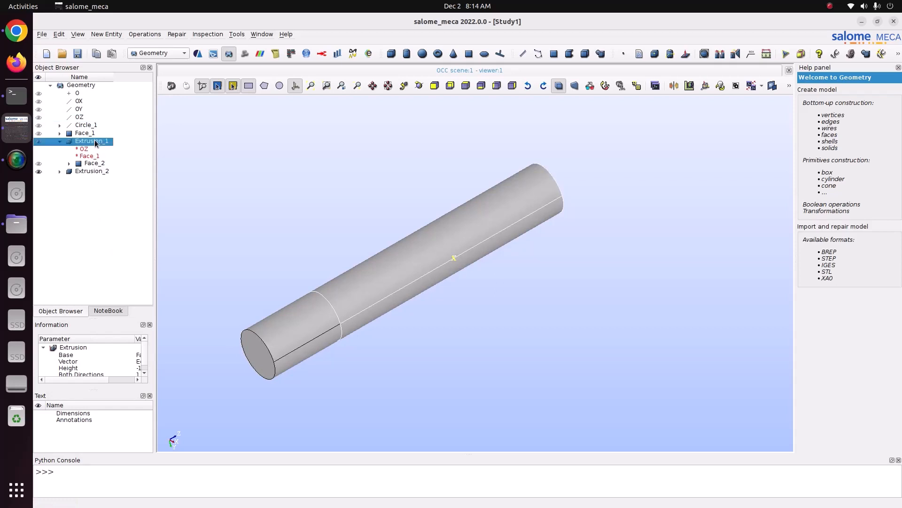
pyautogui.click(111, 35)
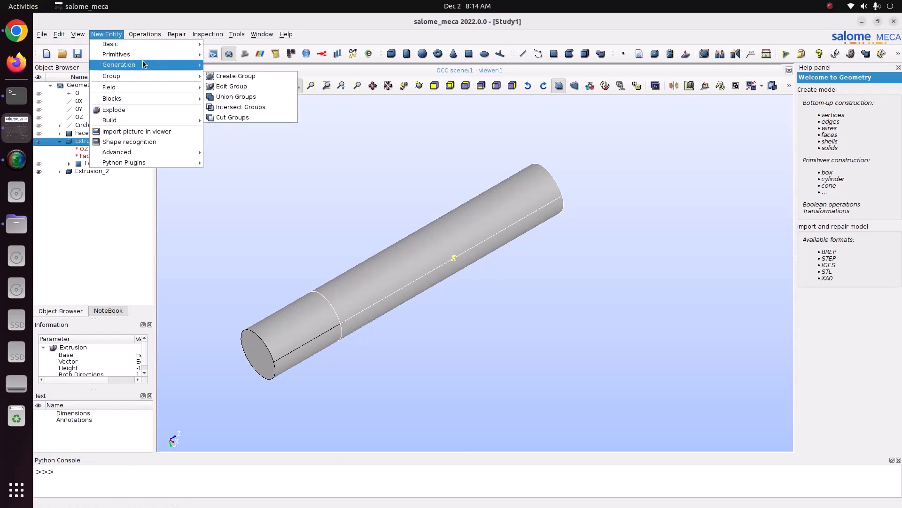
pyautogui.moveTo(186, 68)
pyautogui.click(114, 182)
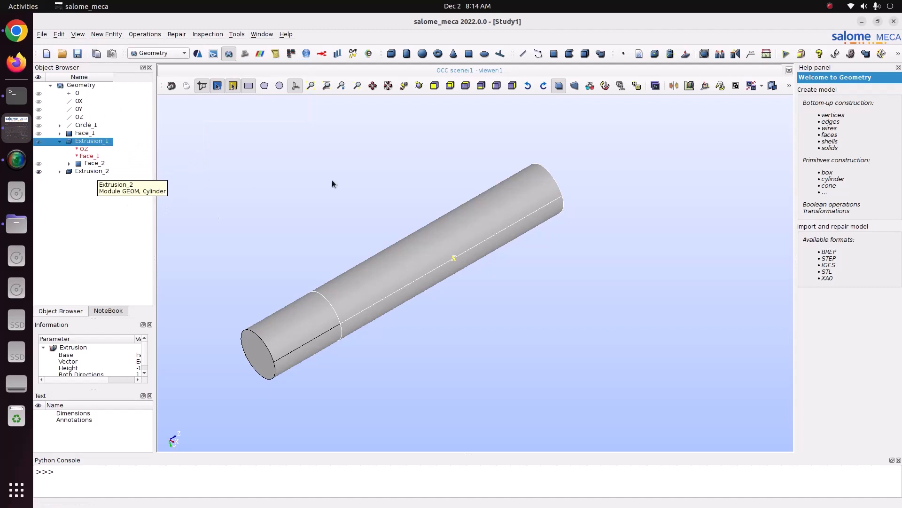
pyautogui.click(96, 172)
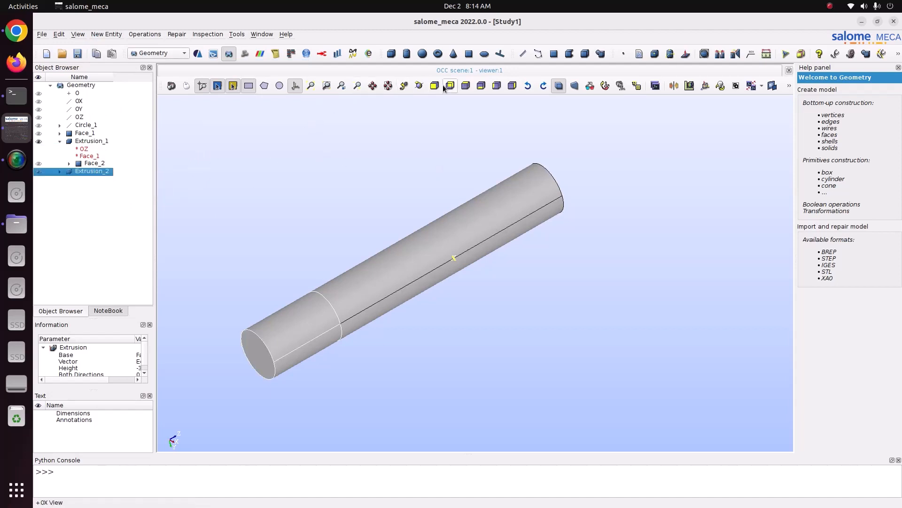
pyautogui.click(419, 86)
pyautogui.moveTo(625, 197); pyautogui.dragTo(303, 258)
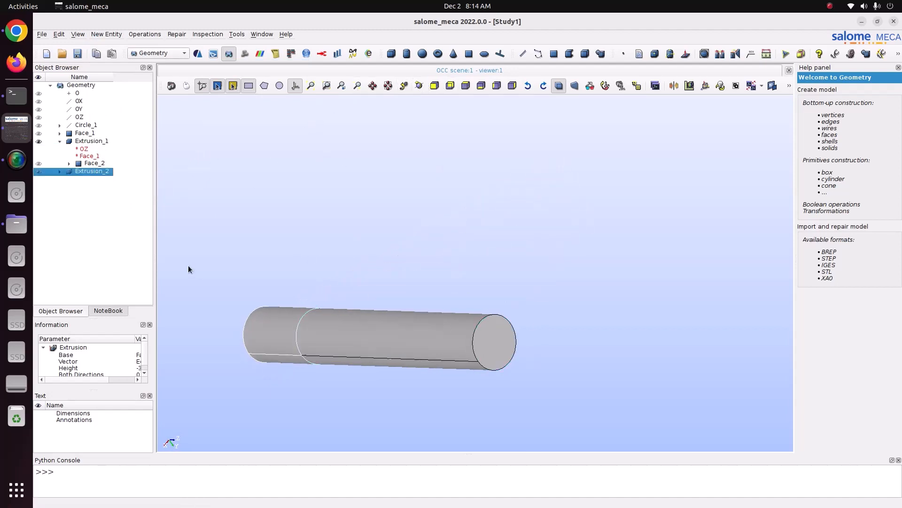
pyautogui.rightClick(109, 175)
pyautogui.click(153, 199)
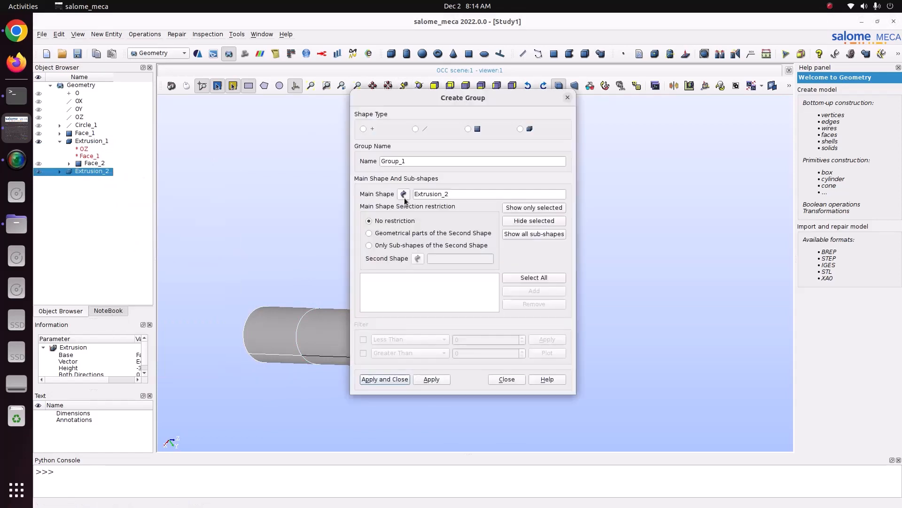
pyautogui.click(567, 98)
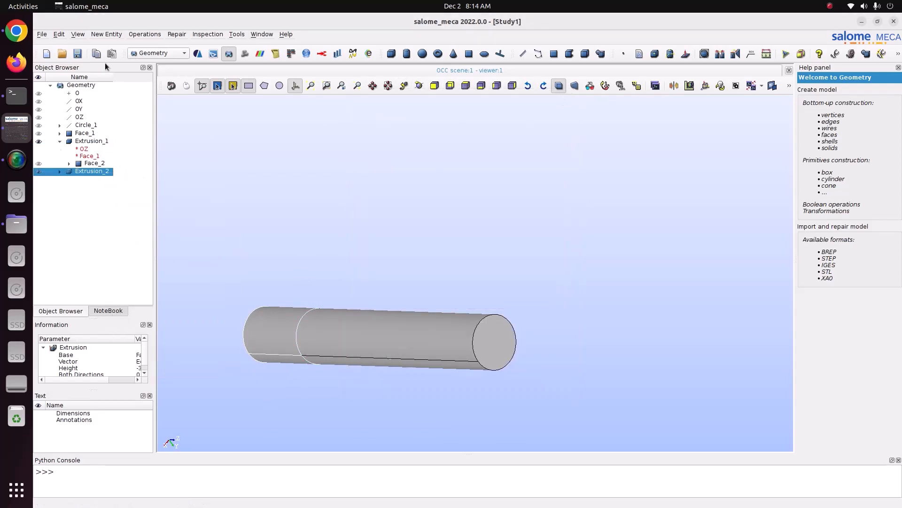
# - Try to extract the longer cylinder's free end face by exploding Extrusion_2 with sub-shape type Face and sub-shape selection enabled
pyautogui.click(106, 34)
pyautogui.click(114, 112)
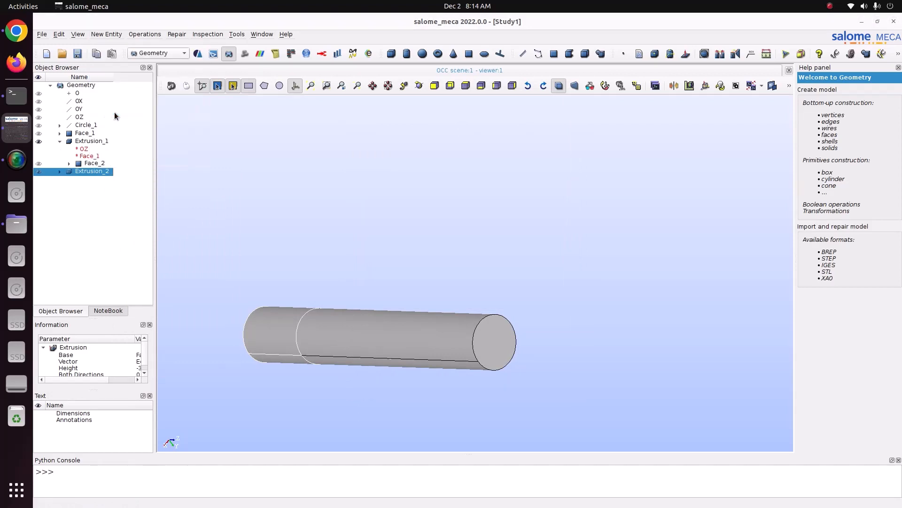
pyautogui.click(443, 222)
pyautogui.click(439, 233)
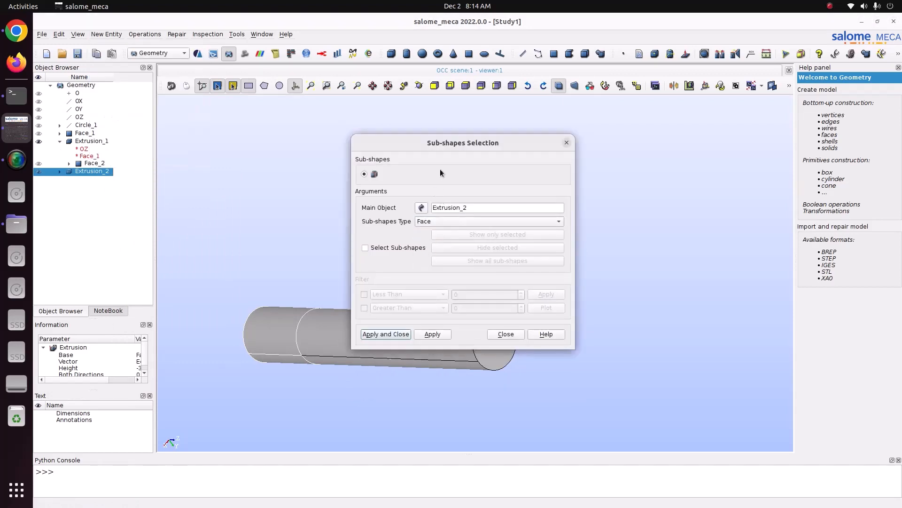
pyautogui.moveTo(442, 142); pyautogui.dragTo(333, 47)
pyautogui.click(257, 152)
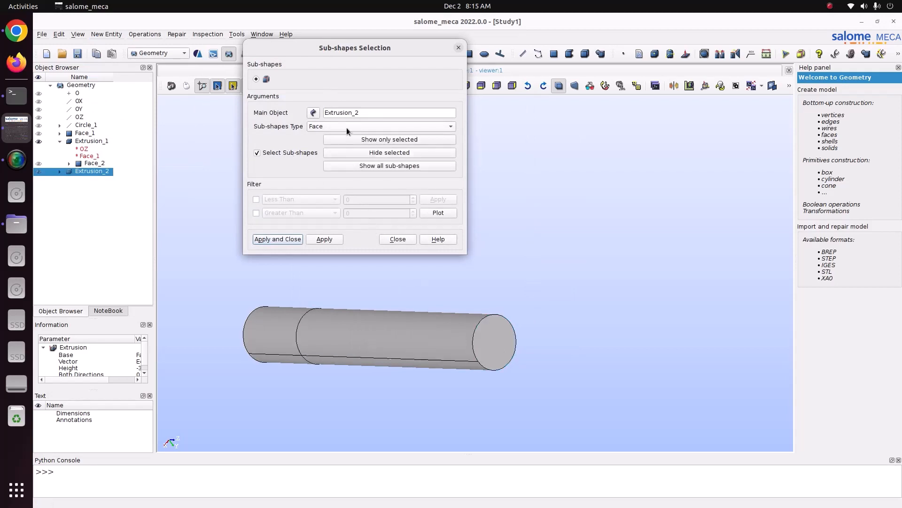
pyautogui.click(500, 336)
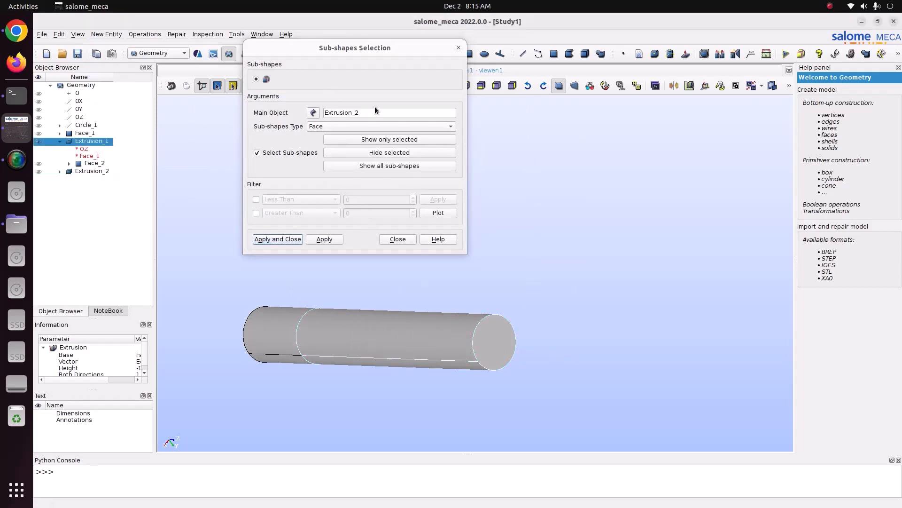
pyautogui.moveTo(366, 48); pyautogui.dragTo(302, 44)
pyautogui.click(419, 85)
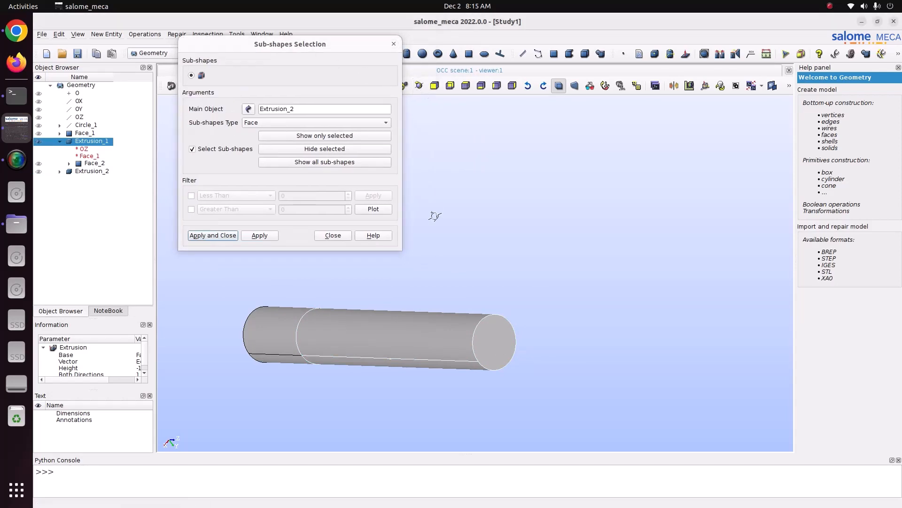
pyautogui.moveTo(435, 216); pyautogui.dragTo(540, 198)
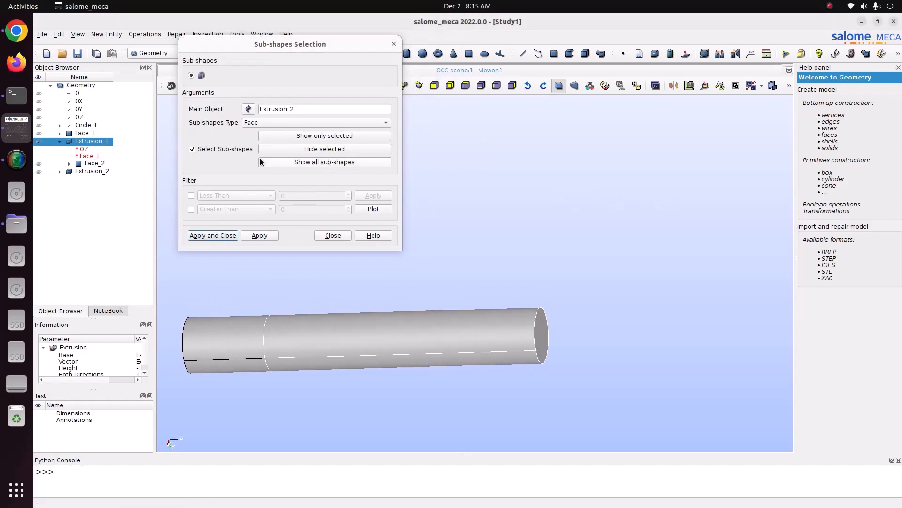
pyautogui.click(416, 244)
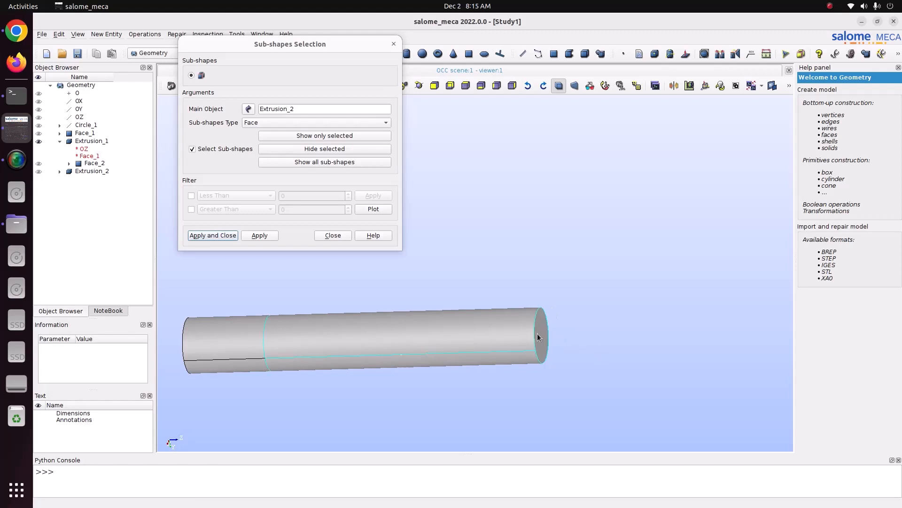
# - Try the Wire sub-shape type for Extrusion_2 and leave the sub-shape selection without applying it
pyautogui.click(260, 123)
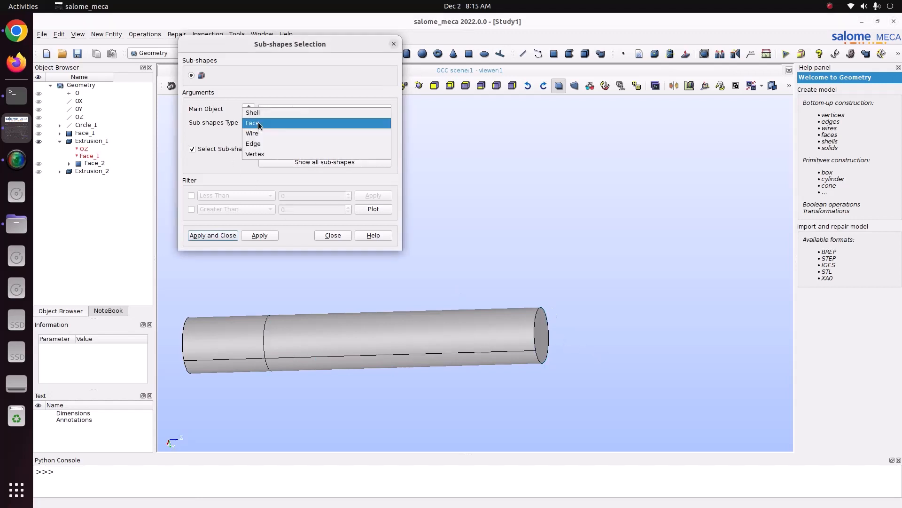
pyautogui.click(261, 135)
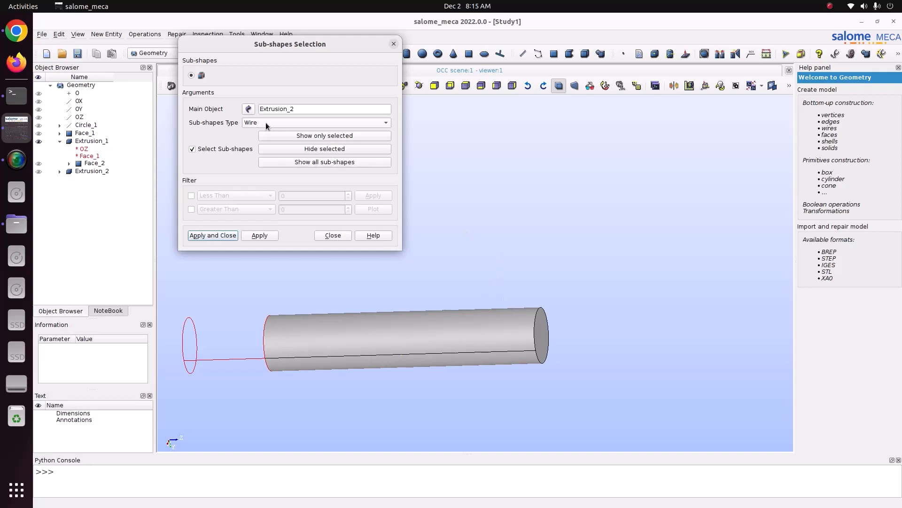
pyautogui.click(394, 44)
# - Explode Extrusion_1 with sub-shape type Face and sub-shape selection enabled, extracting the end face where the cylinder's far end is free
pyautogui.click(87, 141)
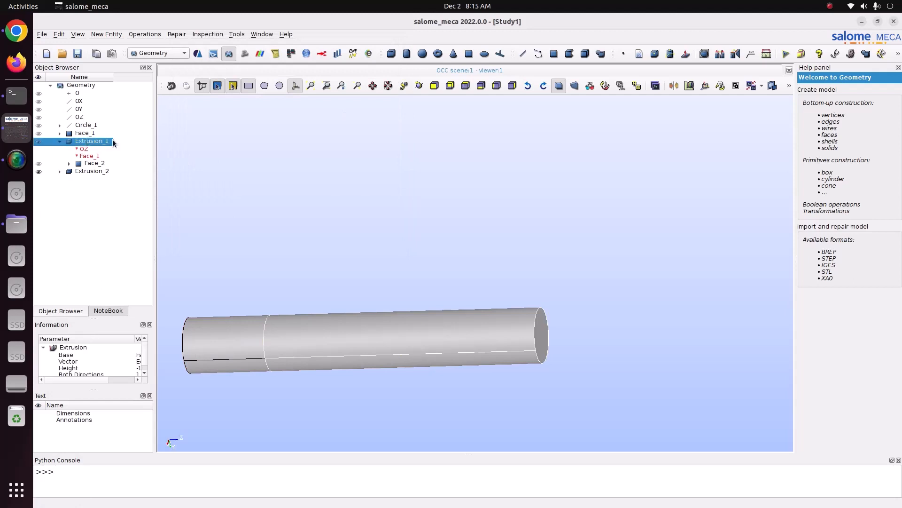
pyautogui.click(381, 157)
pyautogui.click(89, 141)
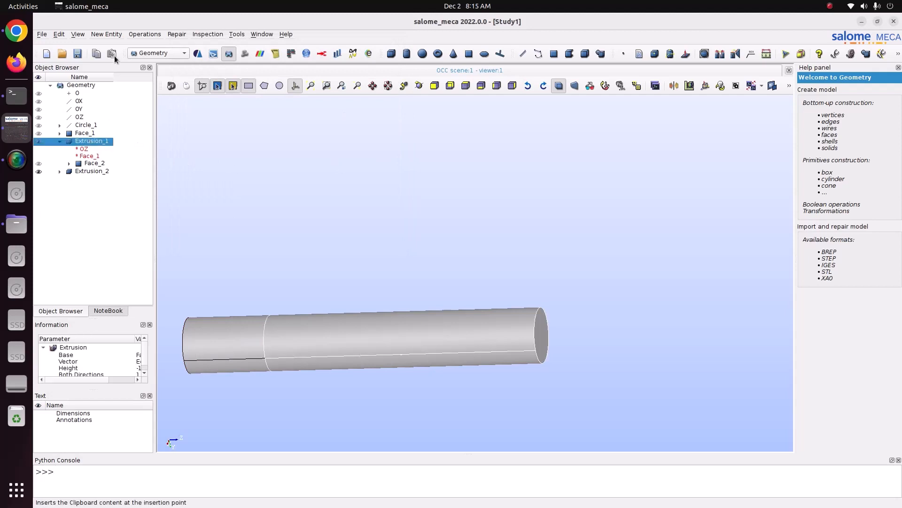
pyautogui.click(106, 34)
pyautogui.click(122, 106)
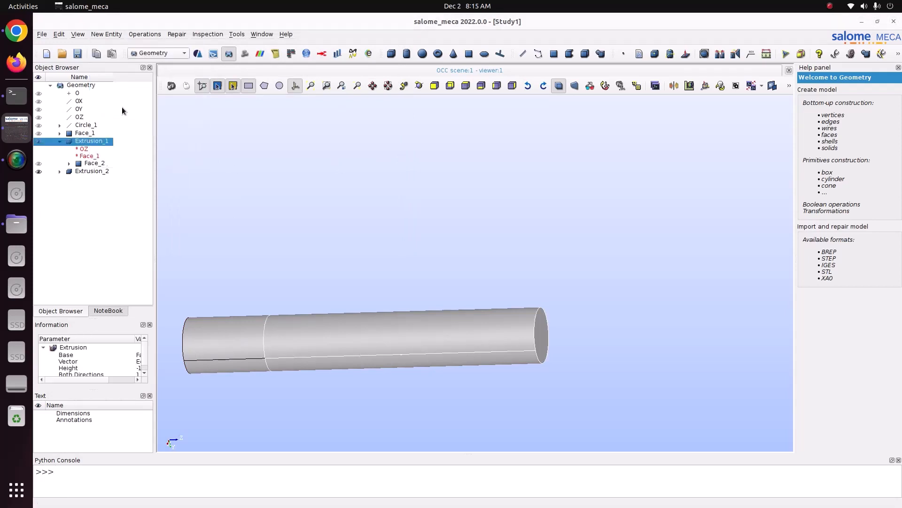
pyautogui.click(453, 220)
pyautogui.click(444, 231)
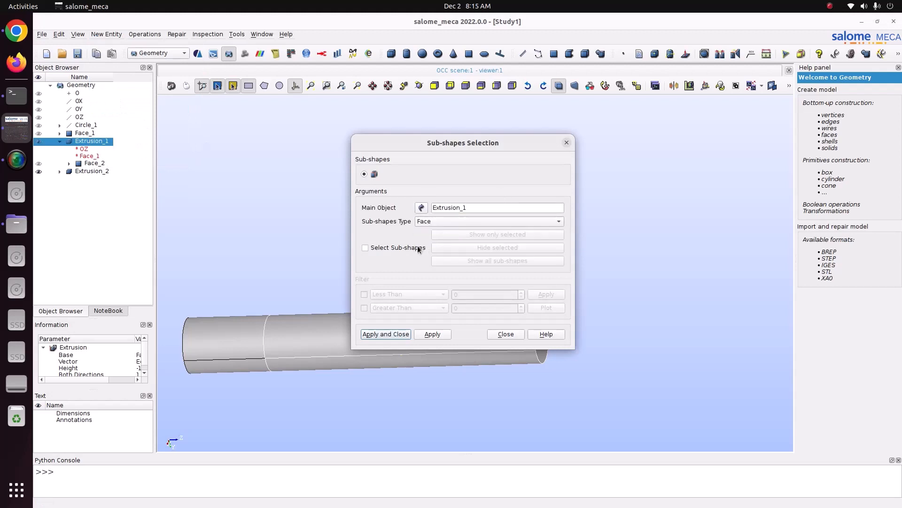
pyautogui.click(417, 249)
pyautogui.moveTo(503, 147); pyautogui.dragTo(348, 102)
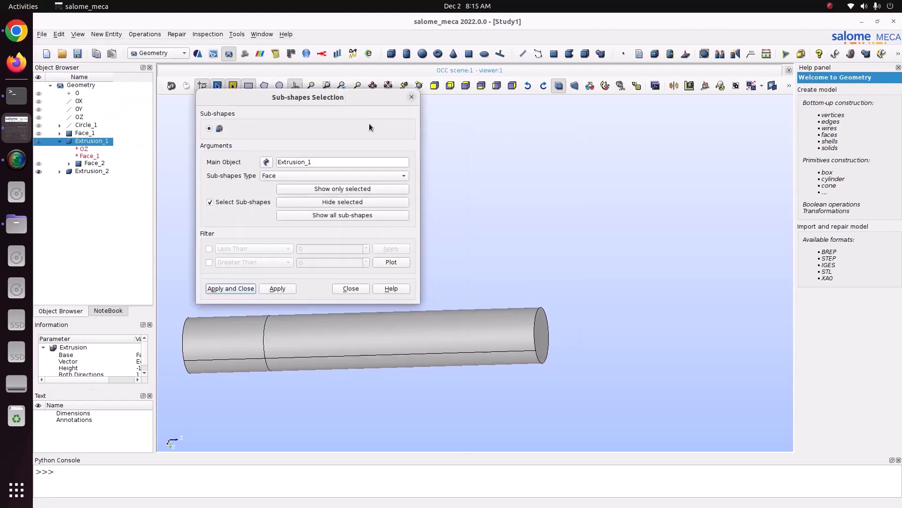
pyautogui.click(549, 317)
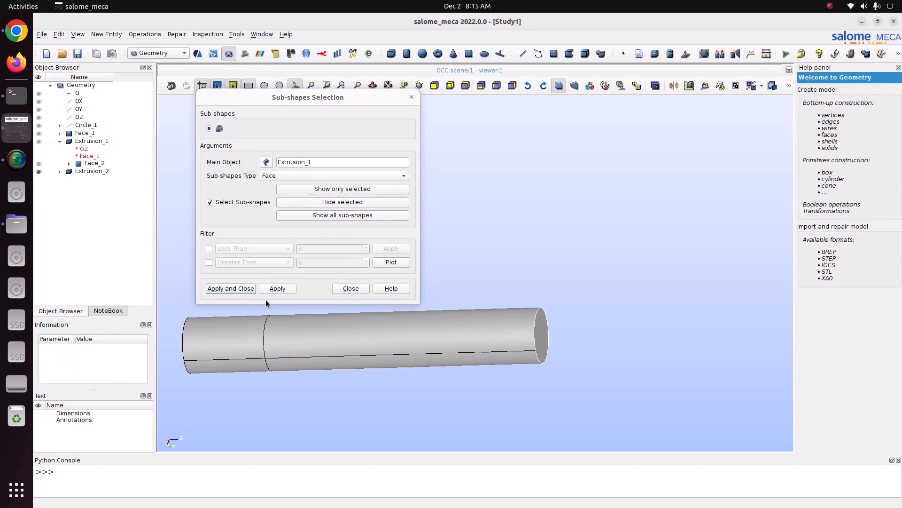
pyautogui.click(247, 289)
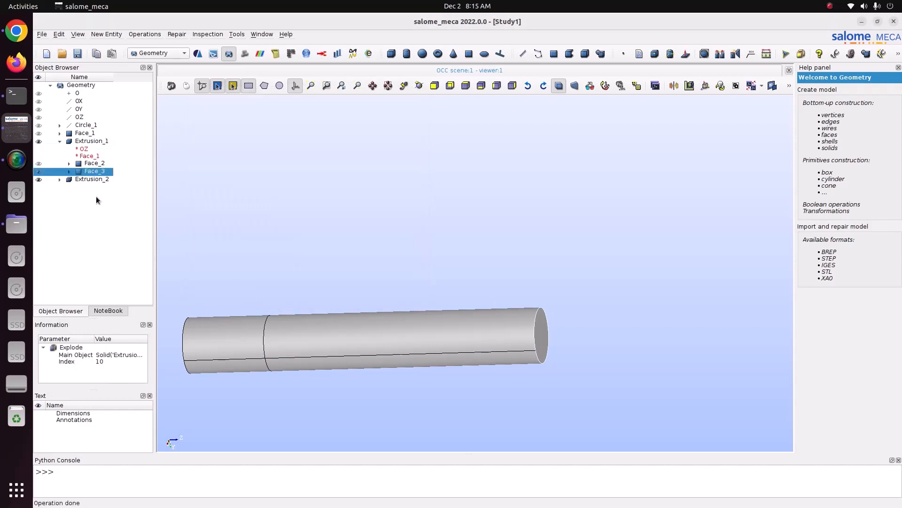
# - Start a new extrusion with Face_3 as the base and OZ as the vector, with scaling of the opposite face enabled
pyautogui.click(134, 183)
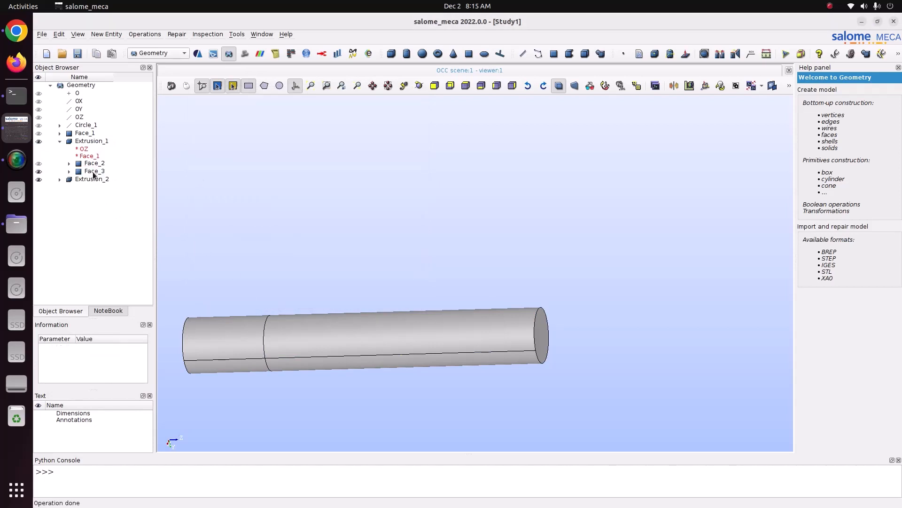
pyautogui.click(94, 173)
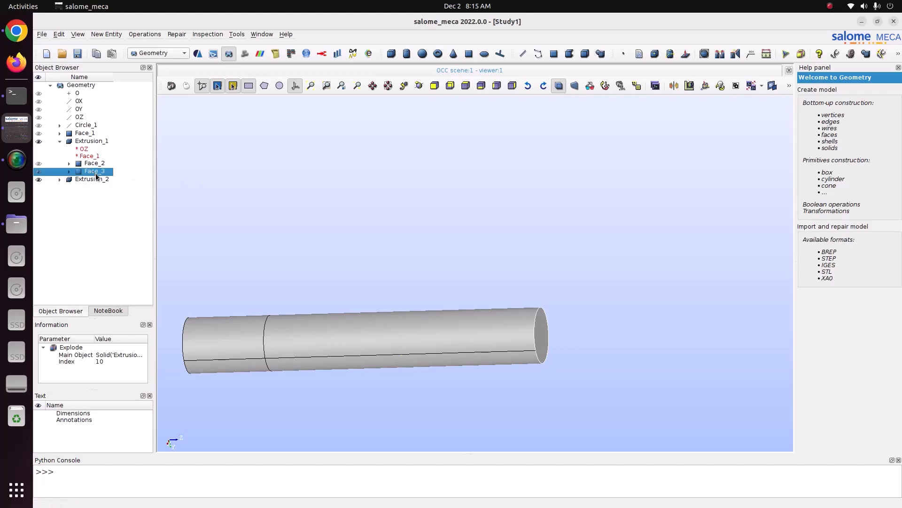
pyautogui.click(114, 32)
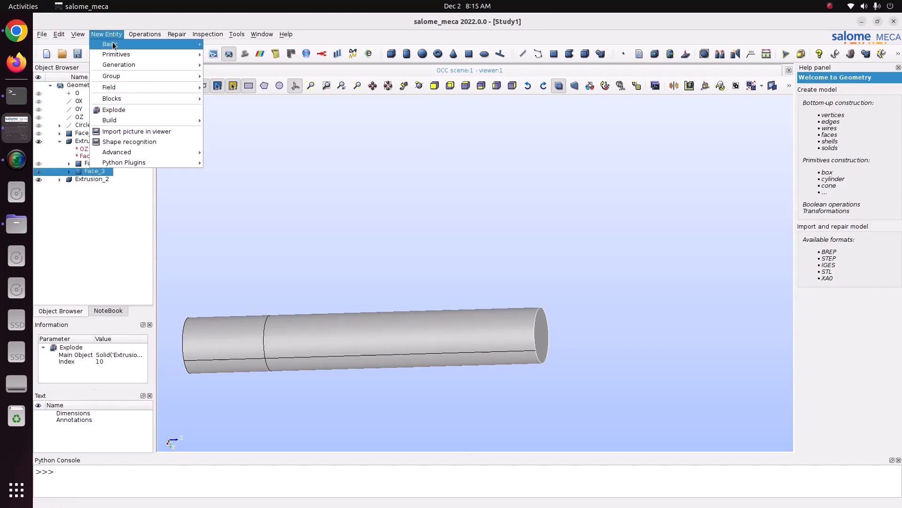
pyautogui.moveTo(179, 69)
pyautogui.click(223, 66)
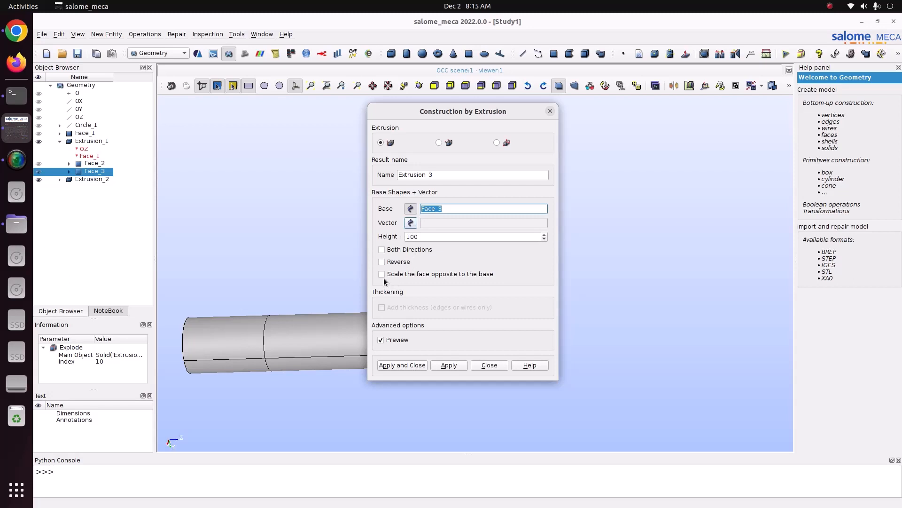
pyautogui.click(444, 274)
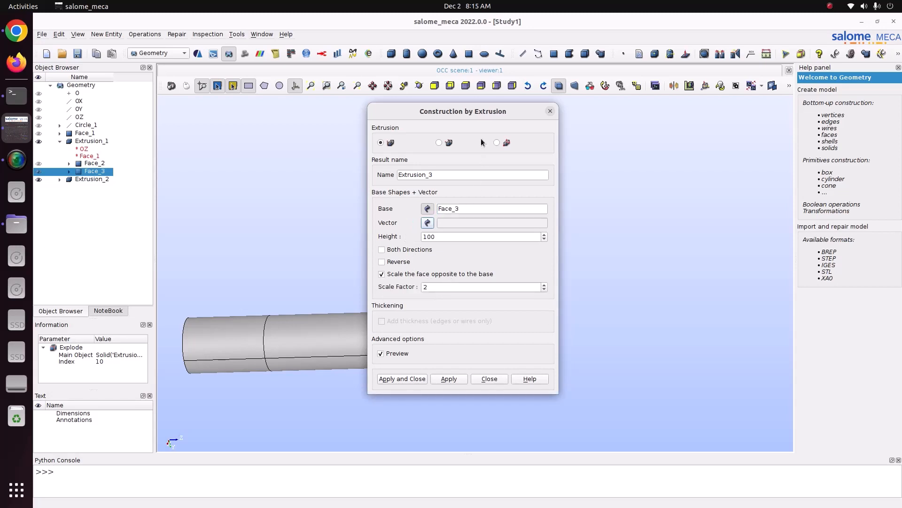
pyautogui.moveTo(494, 114); pyautogui.dragTo(333, 57)
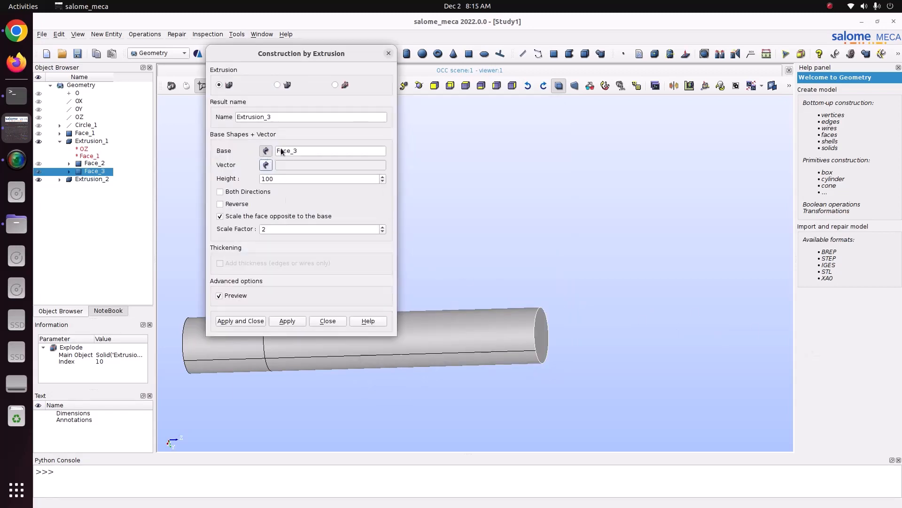
pyautogui.click(267, 165)
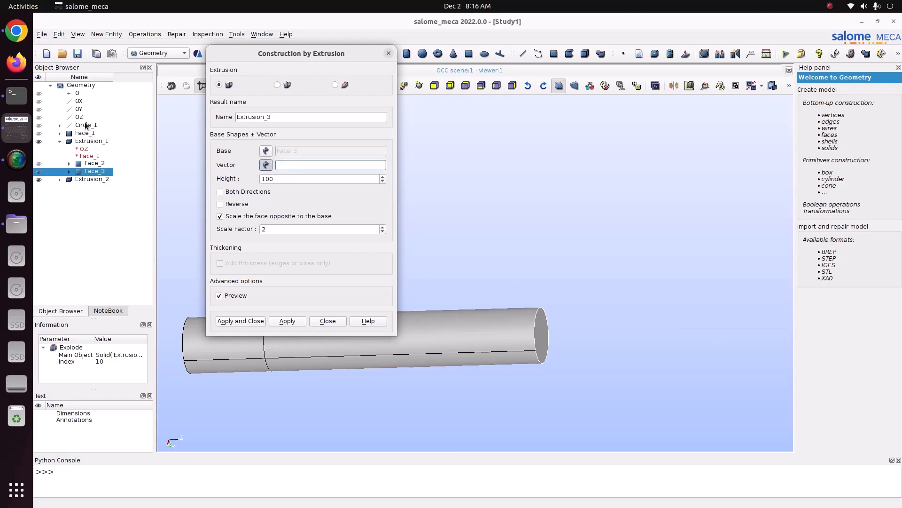
pyautogui.click(86, 117)
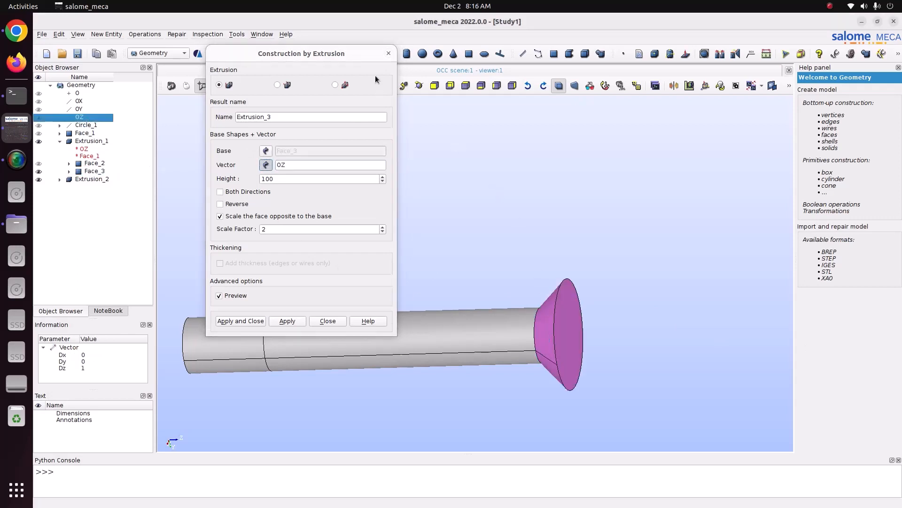
# - Set the height of the scaled Face_3 extrusion to 500 and check its preview from another angle
pyautogui.moveTo(361, 53); pyautogui.dragTo(314, 56)
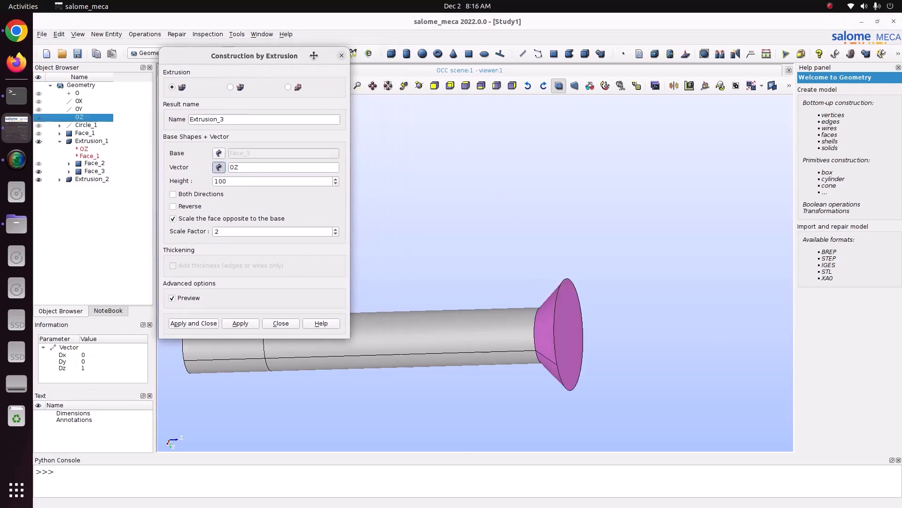
pyautogui.click(419, 85)
pyautogui.moveTo(523, 294); pyautogui.dragTo(527, 337)
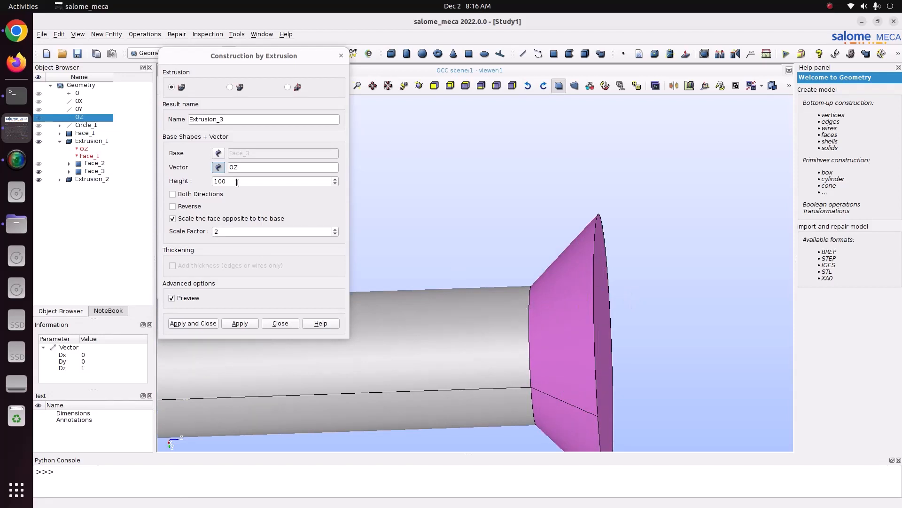
pyautogui.moveTo(237, 183); pyautogui.dragTo(204, 171)
pyautogui.write('500')
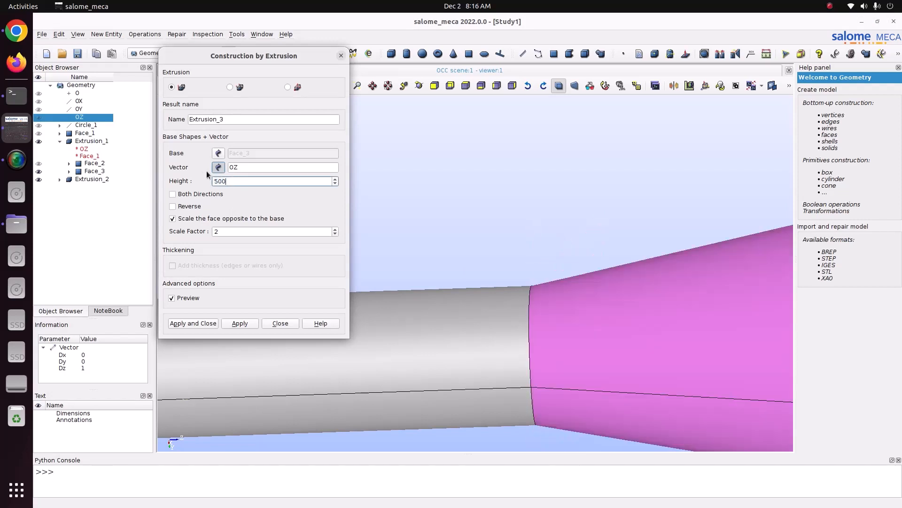
pyautogui.scroll(-3, 431, 316)
pyautogui.scroll(4, 442, 325)
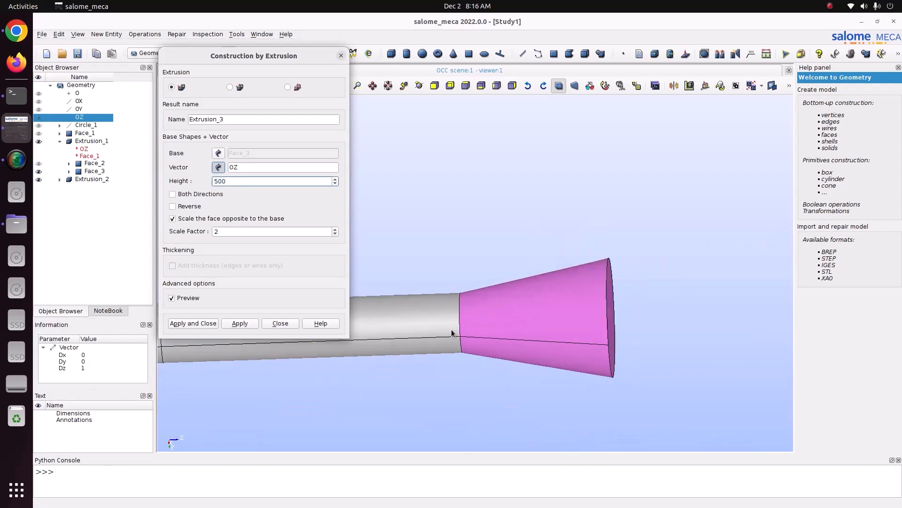
pyautogui.click(418, 84)
pyautogui.moveTo(475, 178); pyautogui.dragTo(399, 172)
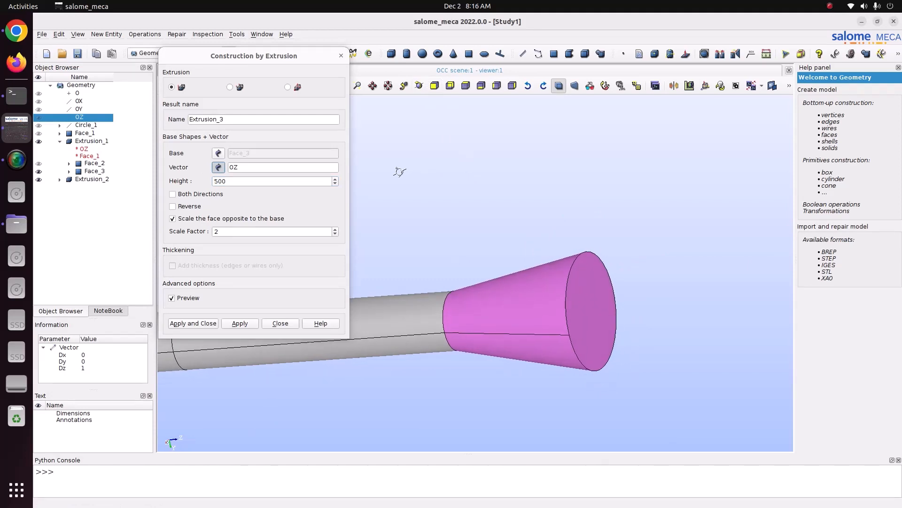
# - Try scale factors of 0.1 and 0.5 for the face opposite the base
pyautogui.doubleClick(233, 231)
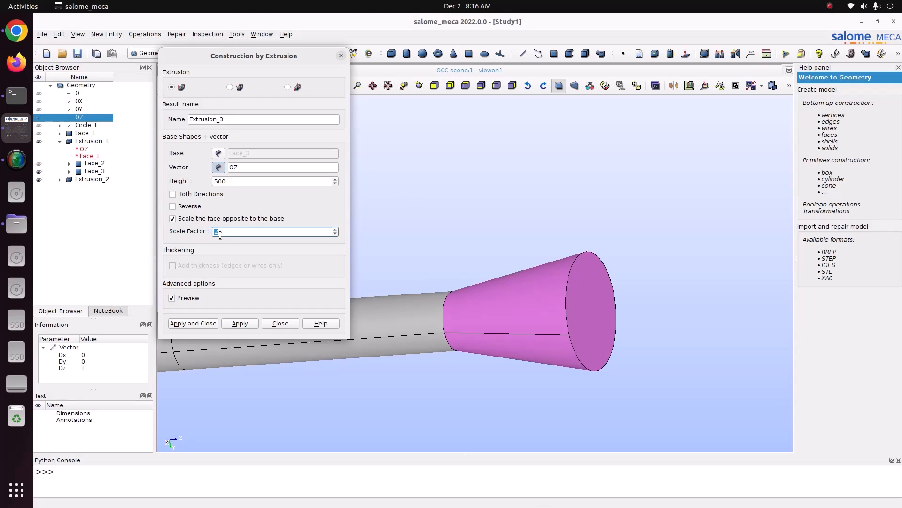
pyautogui.write('0.1')
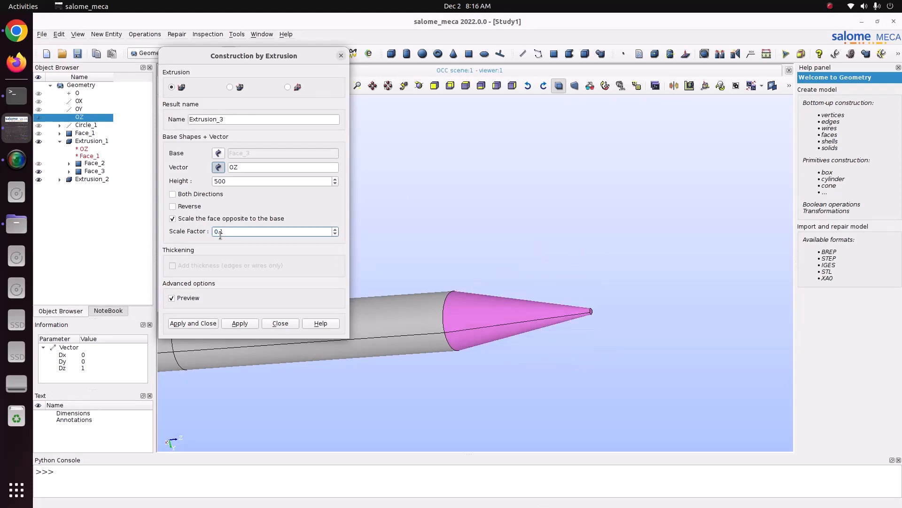
pyautogui.press('BackSpace')
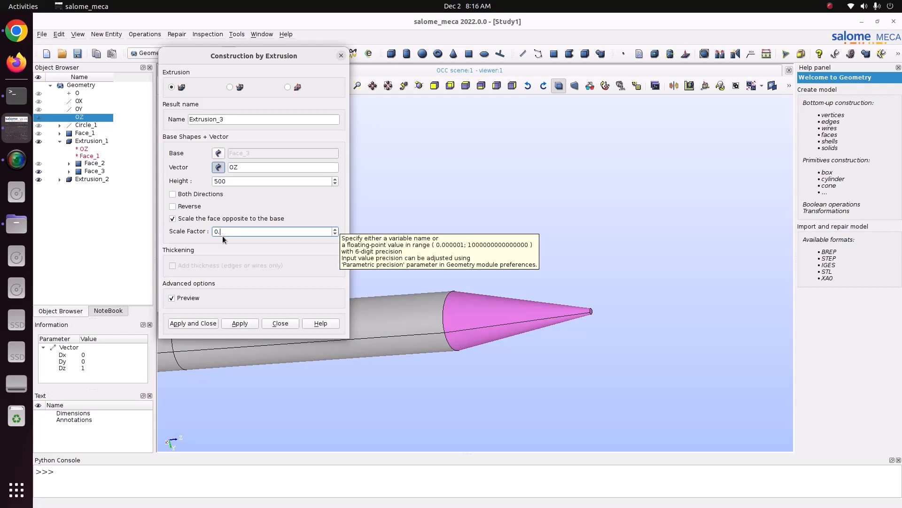
pyautogui.write('5')
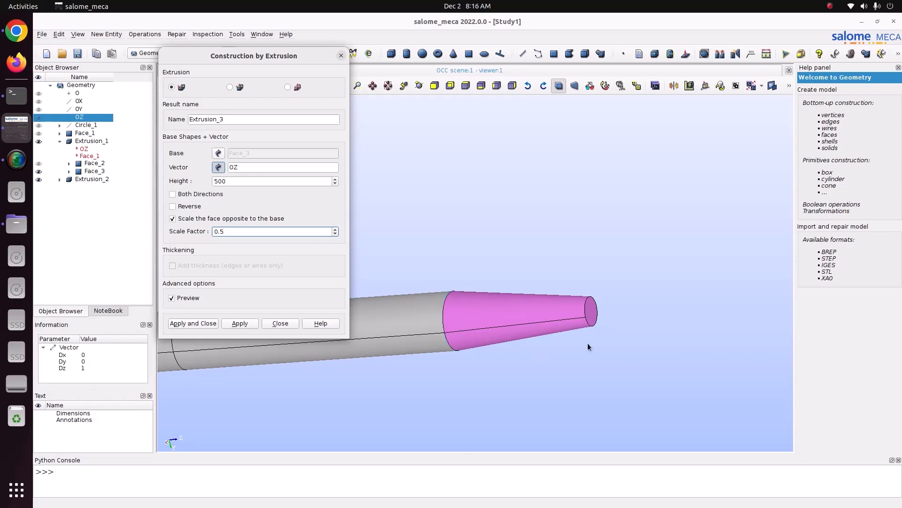
pyautogui.scroll(3, 594, 311)
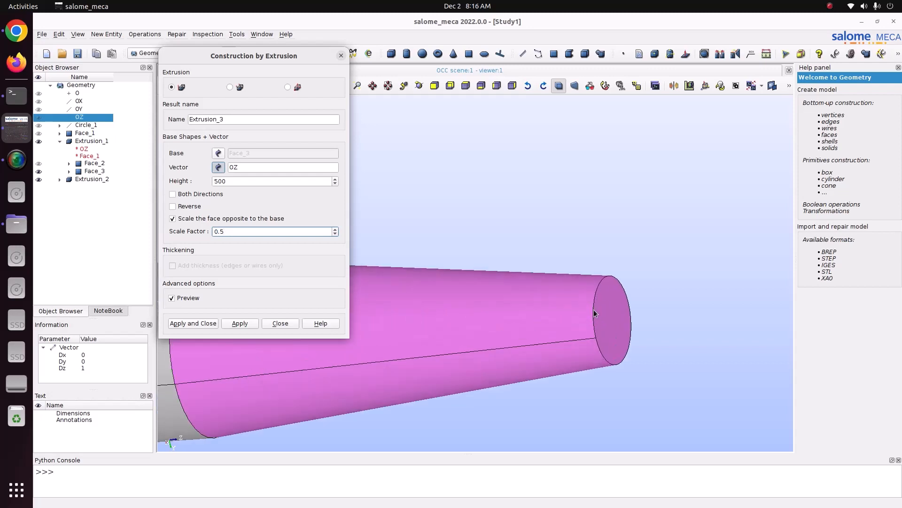
# - Set the scale factor of the opposite face to 3 and create the flared solid
pyautogui.moveTo(258, 231); pyautogui.dragTo(179, 230)
pyautogui.write('3')
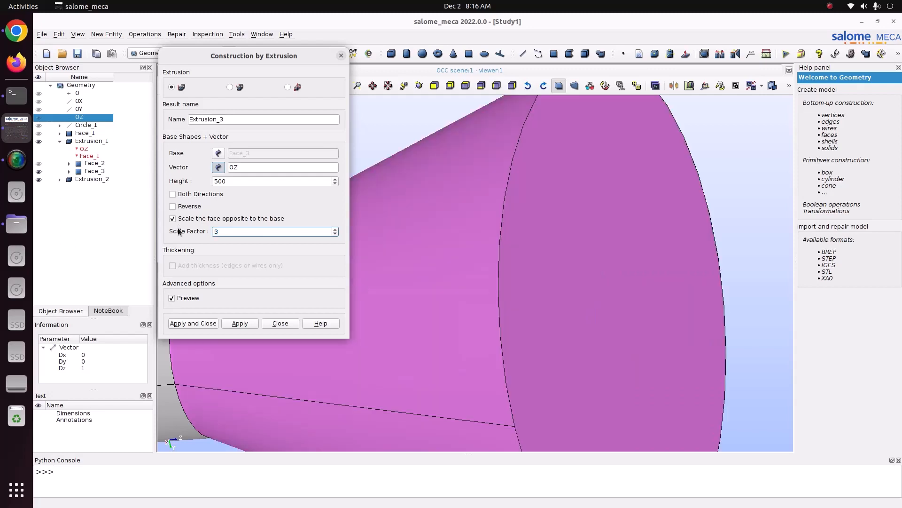
pyautogui.scroll(-3, 547, 271)
pyautogui.scroll(1, 554, 283)
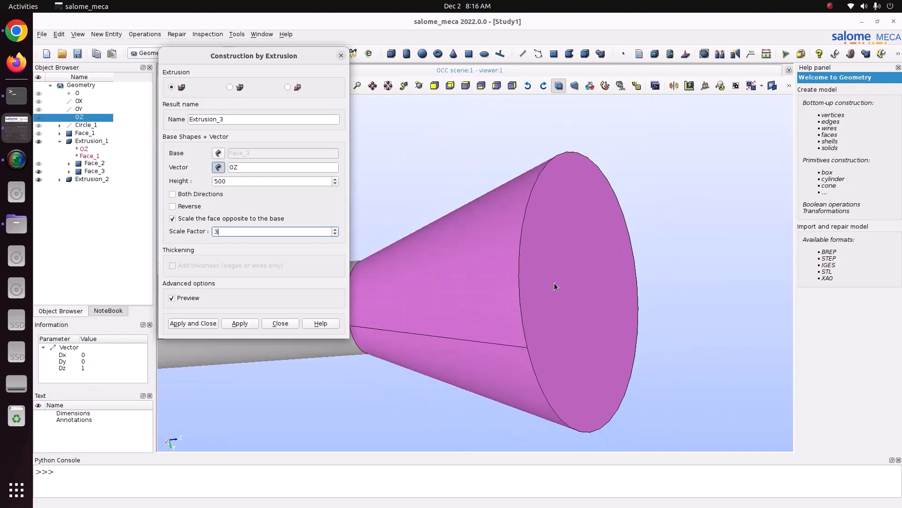
pyautogui.scroll(-1, 554, 283)
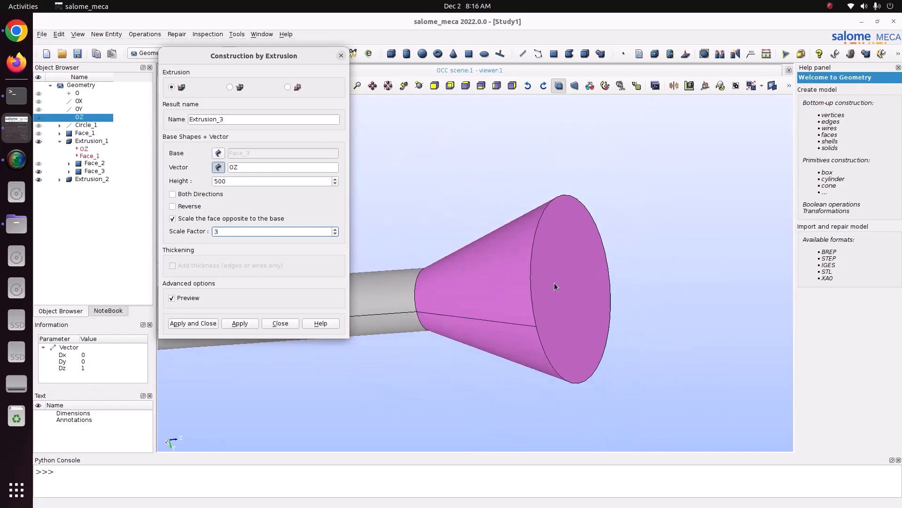
pyautogui.click(415, 87)
pyautogui.moveTo(423, 161); pyautogui.dragTo(564, 155)
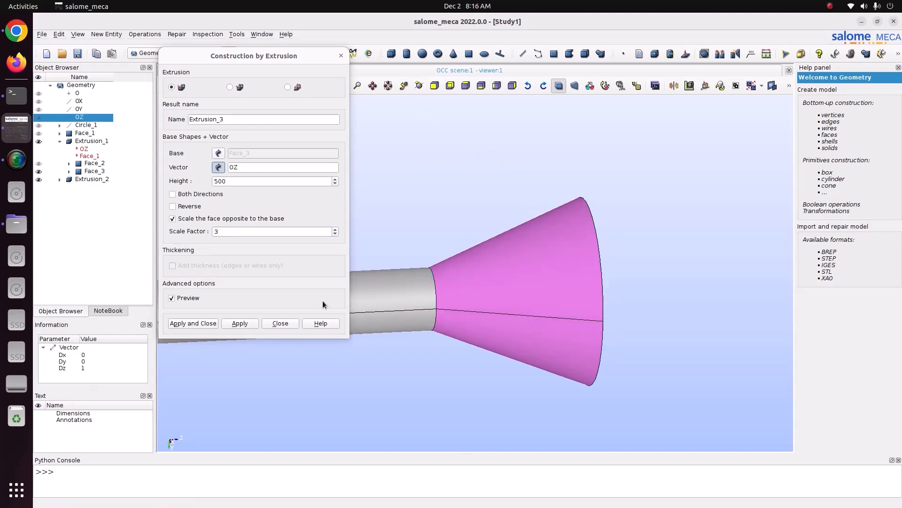
pyautogui.click(207, 320)
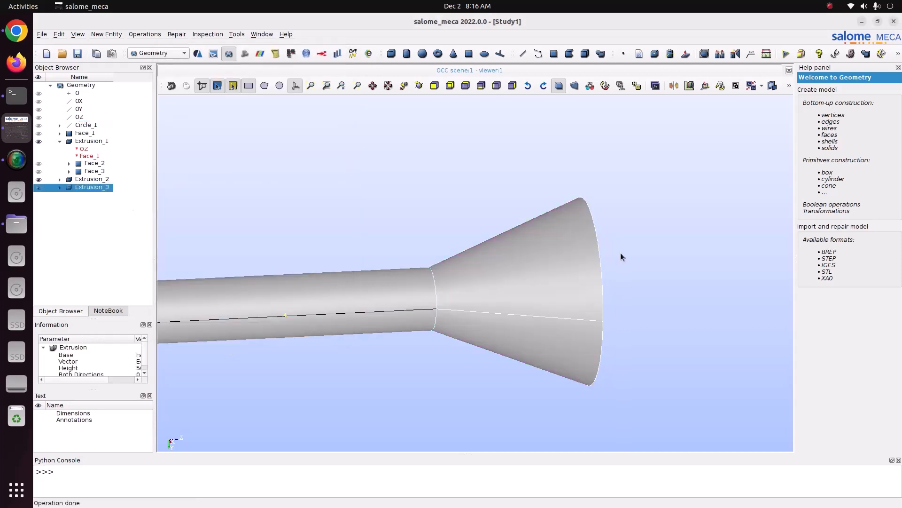
pyautogui.scroll(-3, 620, 252)
pyautogui.scroll(2, 481, 264)
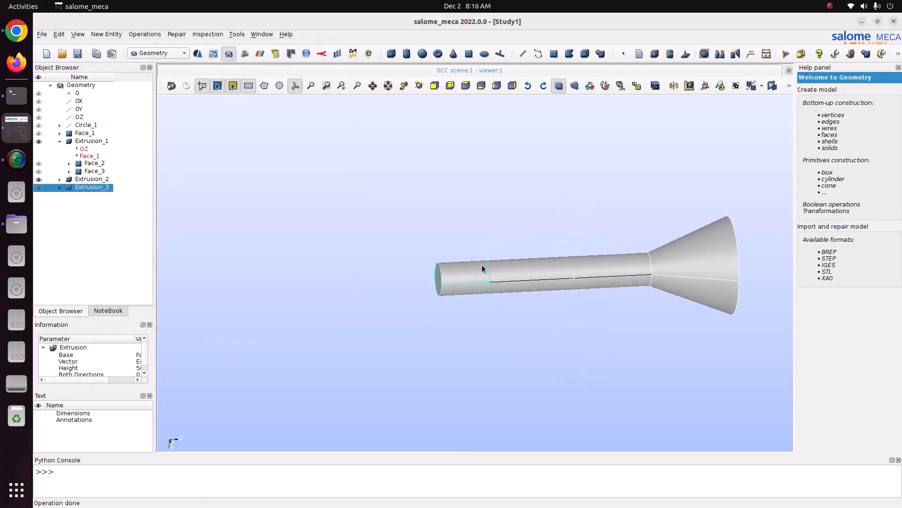
pyautogui.click(111, 36)
pyautogui.moveTo(121, 67)
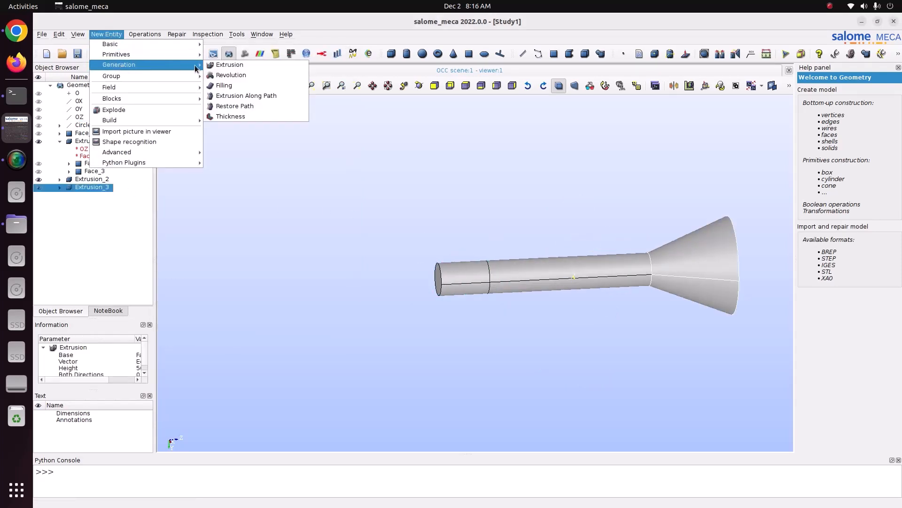
pyautogui.click(211, 69)
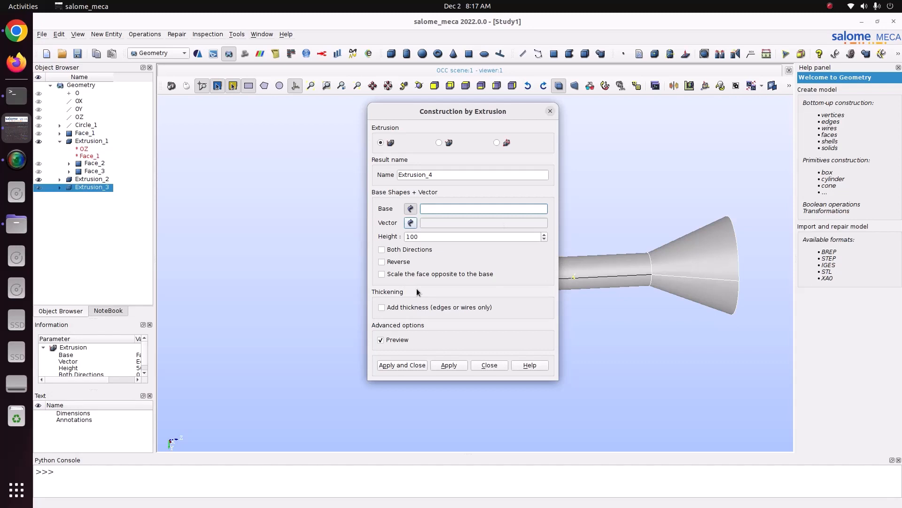
pyautogui.click(549, 111)
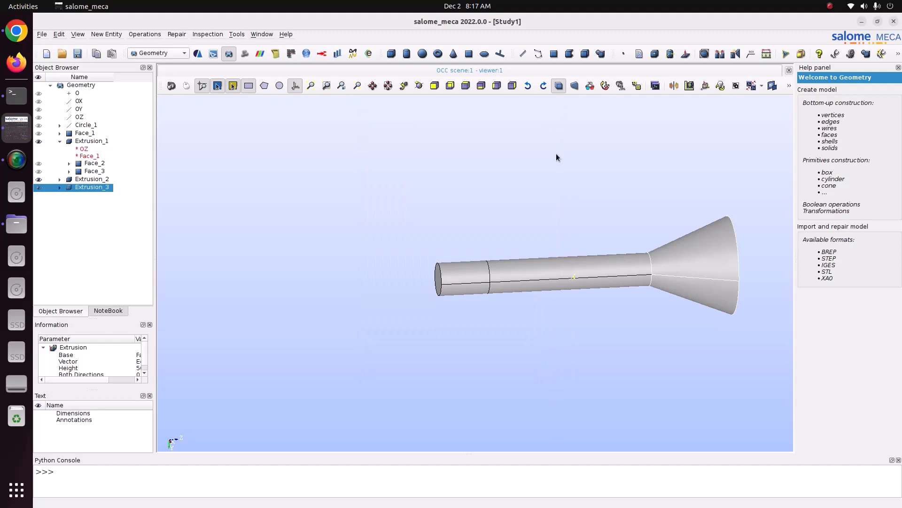